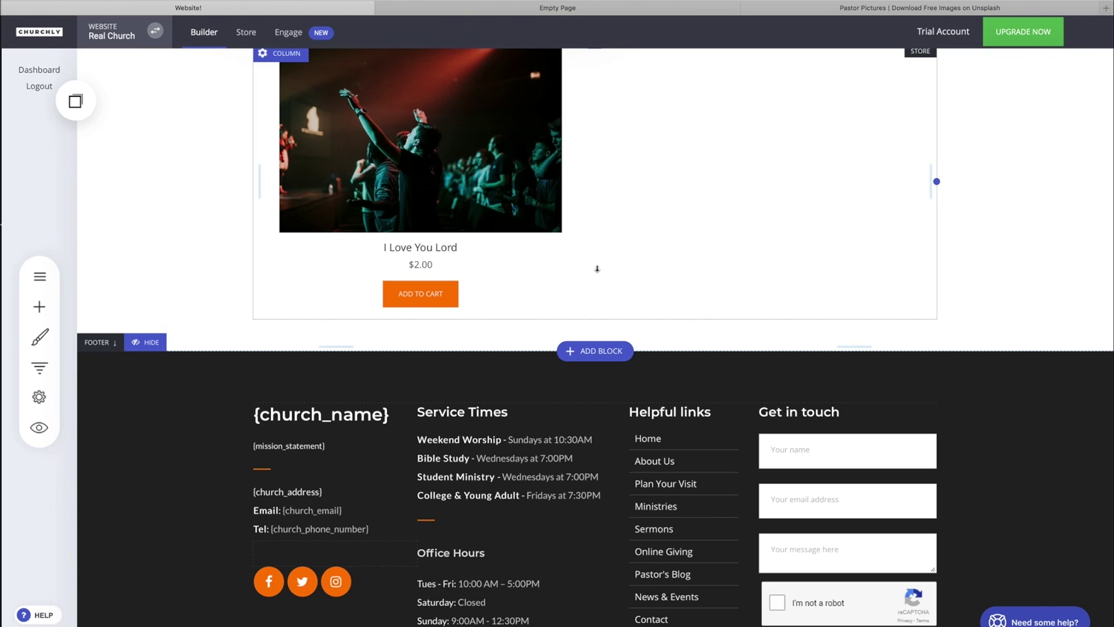
Add the Texts block with the centered "We're all about helping you find family" heading between the store section and the footer
{"action": "scroll", "coordinate": [597, 268], "scroll_direction": "down", "scroll_amount": 1}
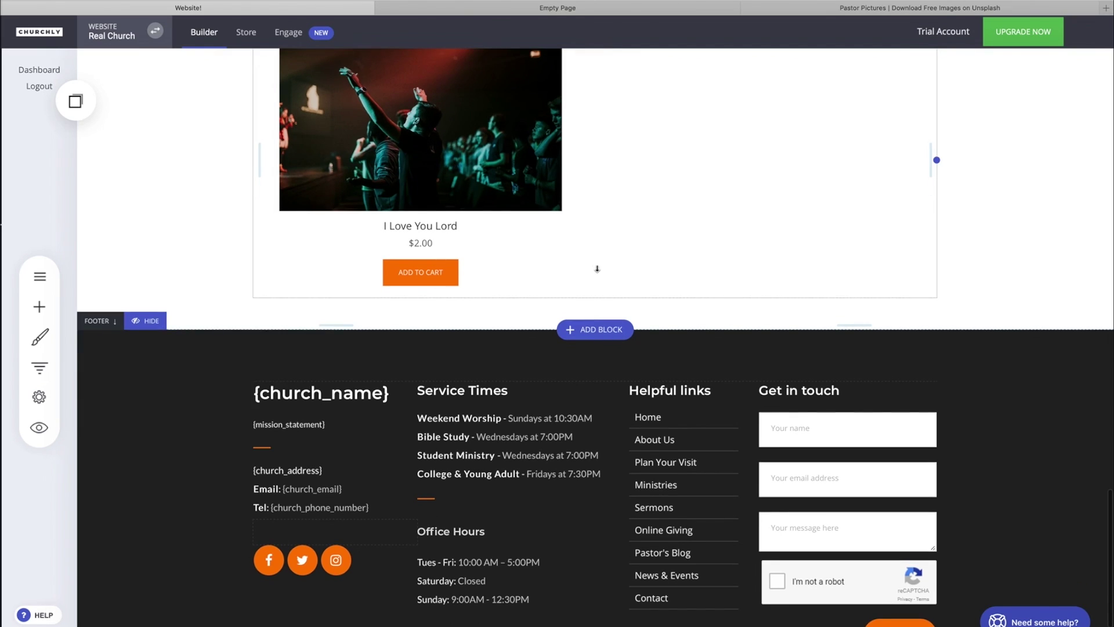
{"action": "left_click", "coordinate": [626, 329]}
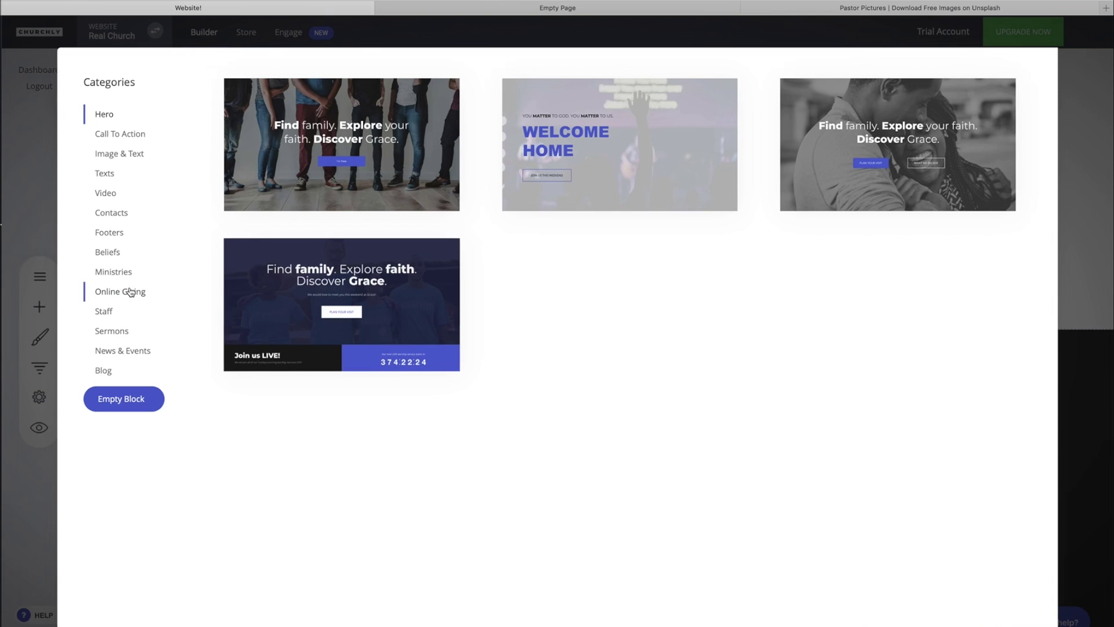
{"action": "left_click", "coordinate": [112, 216]}
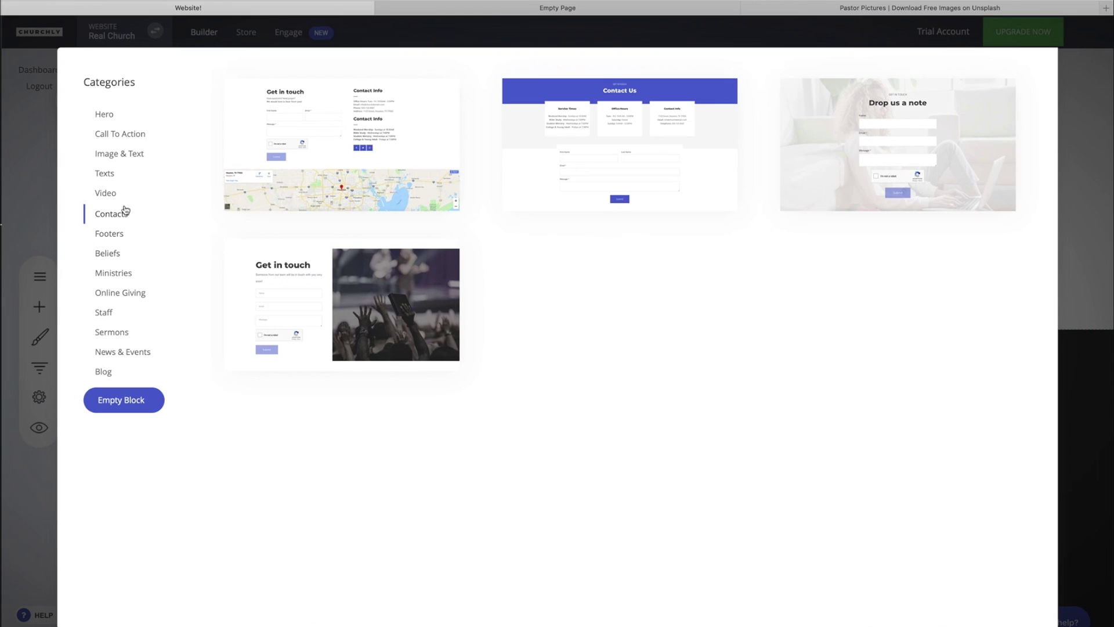
{"action": "left_click", "coordinate": [112, 175]}
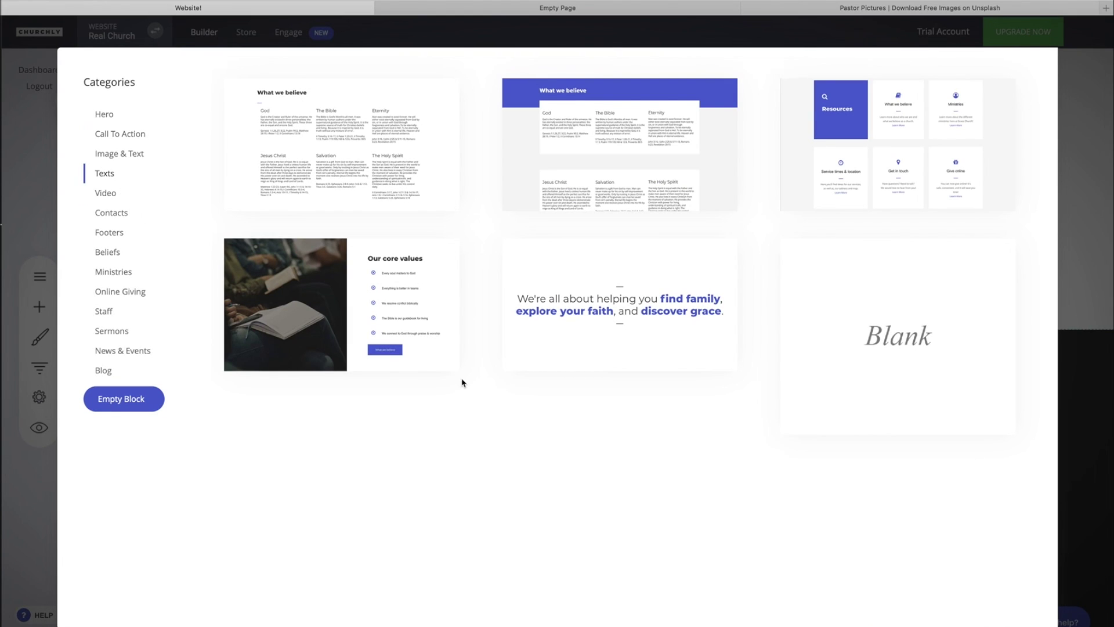
{"action": "left_click", "coordinate": [642, 268]}
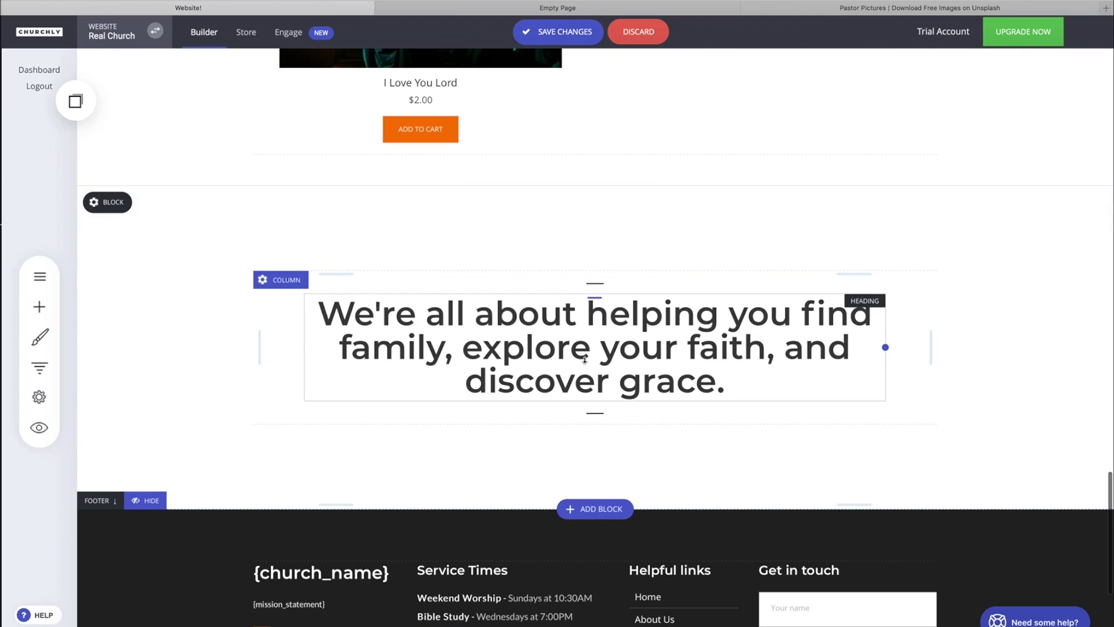
Replace the new block's heading text with "Check out our latest blog posts"
{"action": "triple_click", "coordinate": [585, 359]}
{"action": "type", "text": "Check out"}
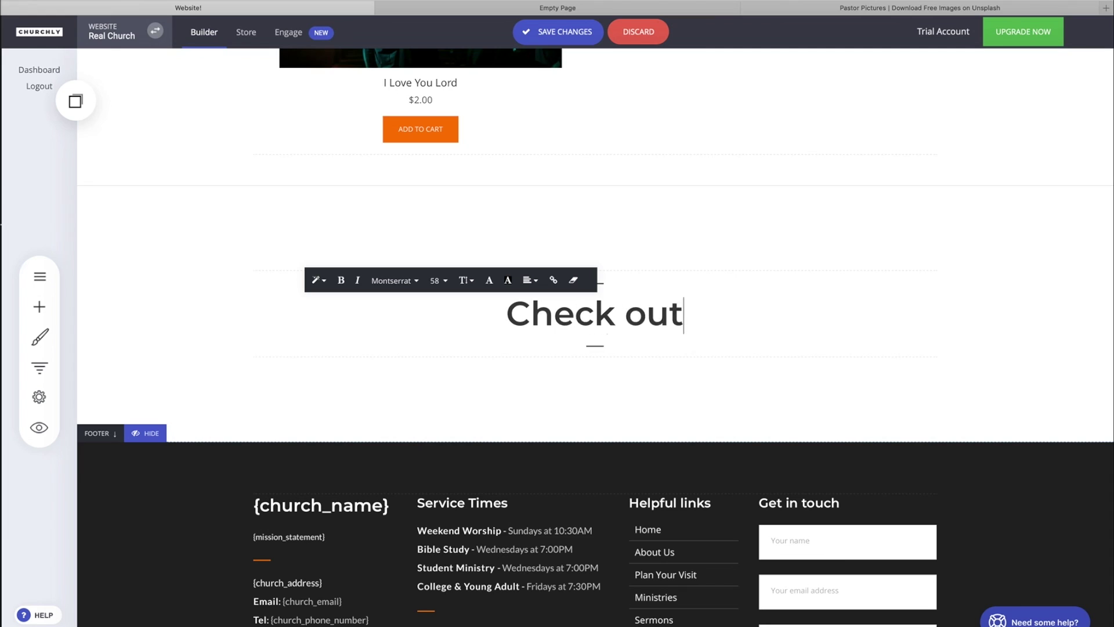
{"action": "type", "text": " our latest blog posts"}
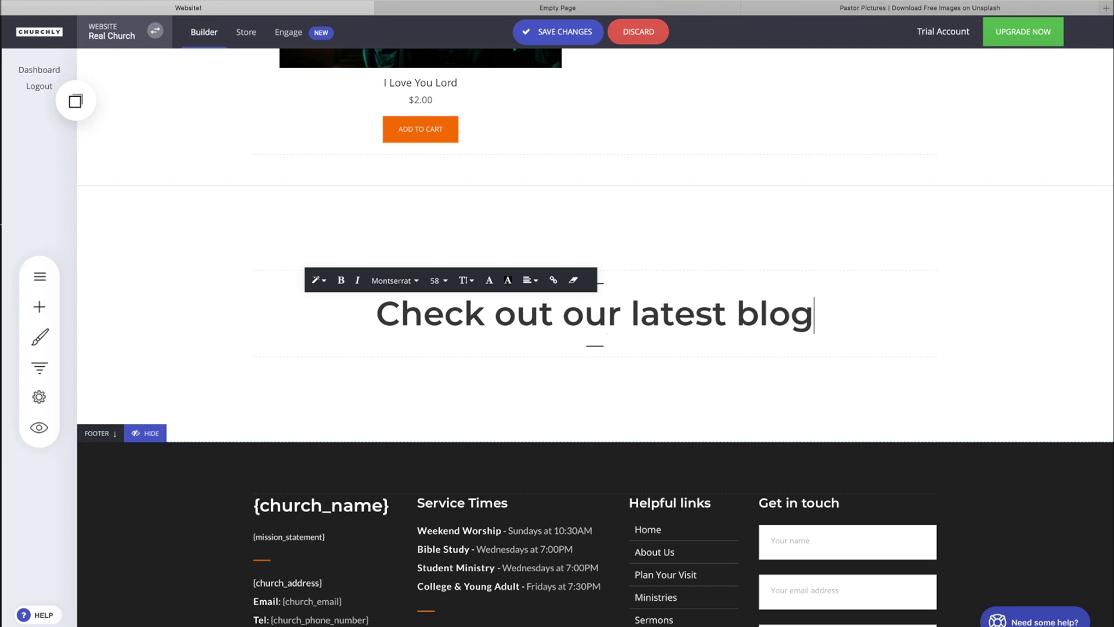
{"action": "left_click", "coordinate": [633, 419]}
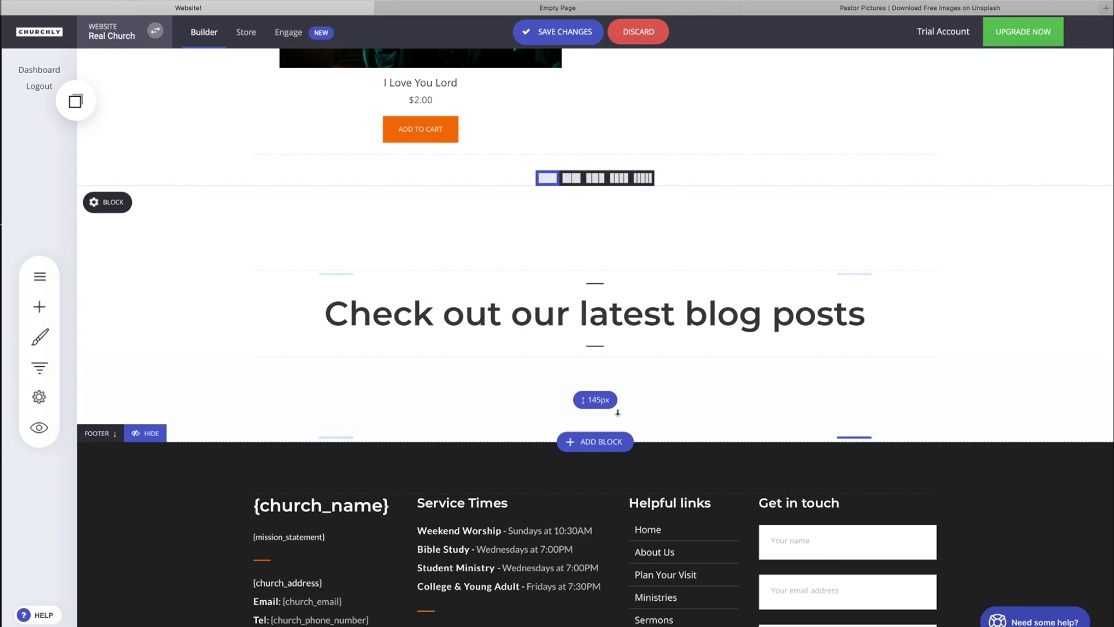
Add a Blog widget below the new heading and show post images and descriptions in the Masonry layout
{"action": "left_click", "coordinate": [41, 307]}
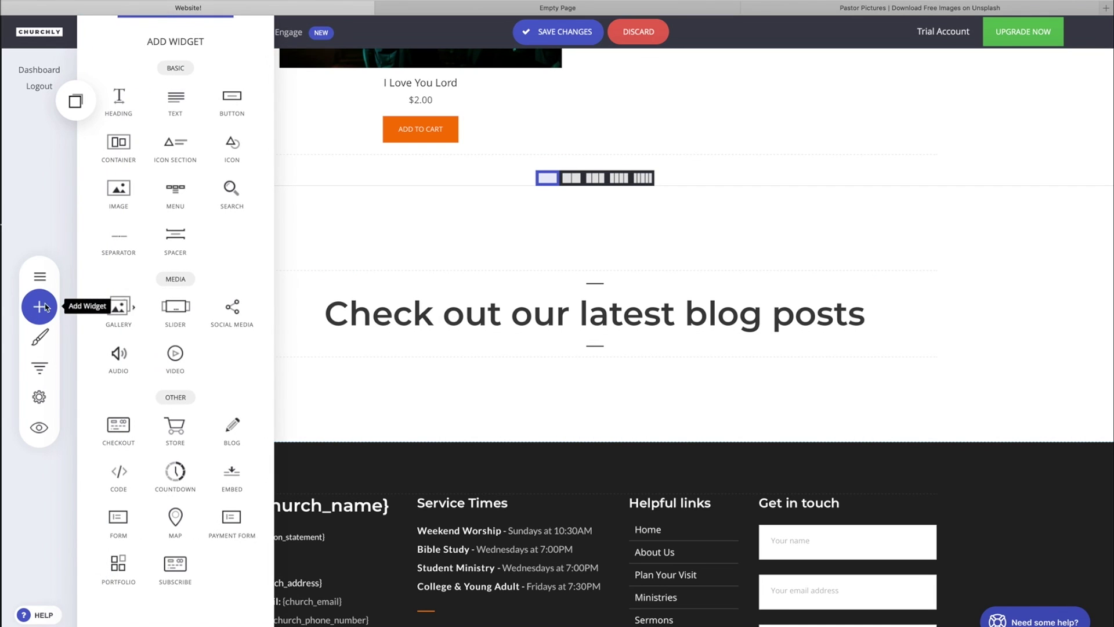
{"action": "left_click_drag", "start_coordinate": [231, 429], "coordinate": [569, 352]}
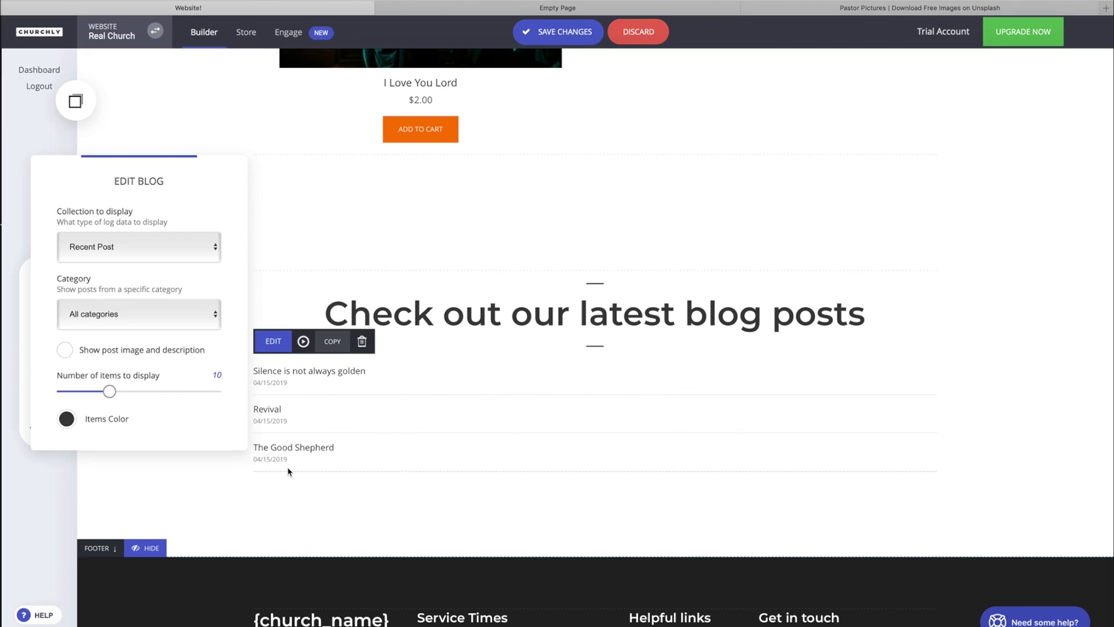
{"action": "left_click", "coordinate": [65, 350]}
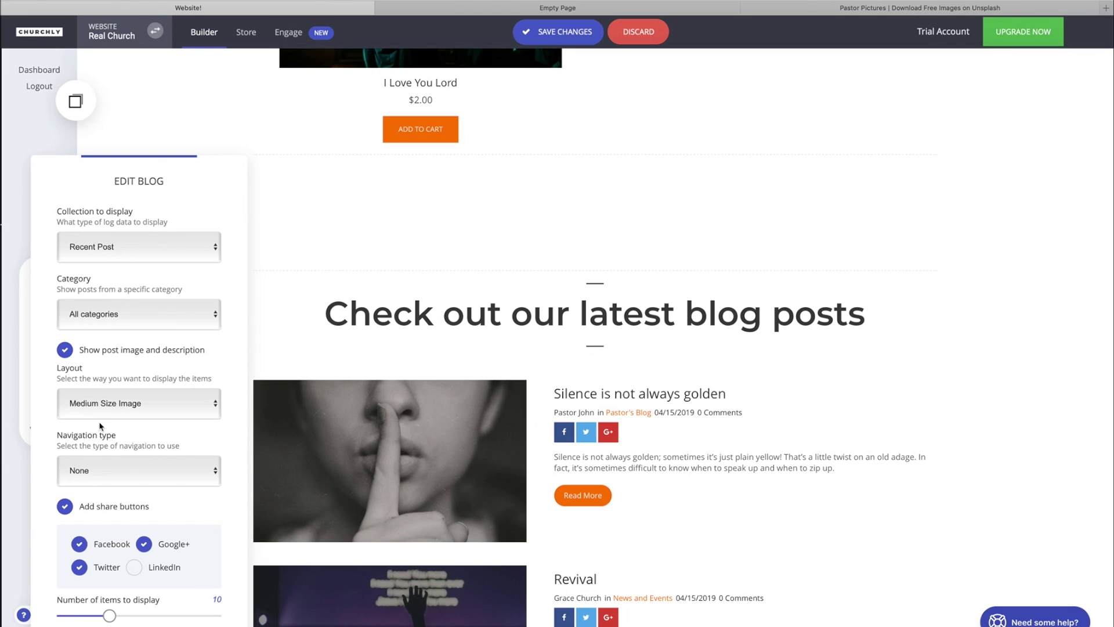
{"action": "left_click", "coordinate": [139, 403]}
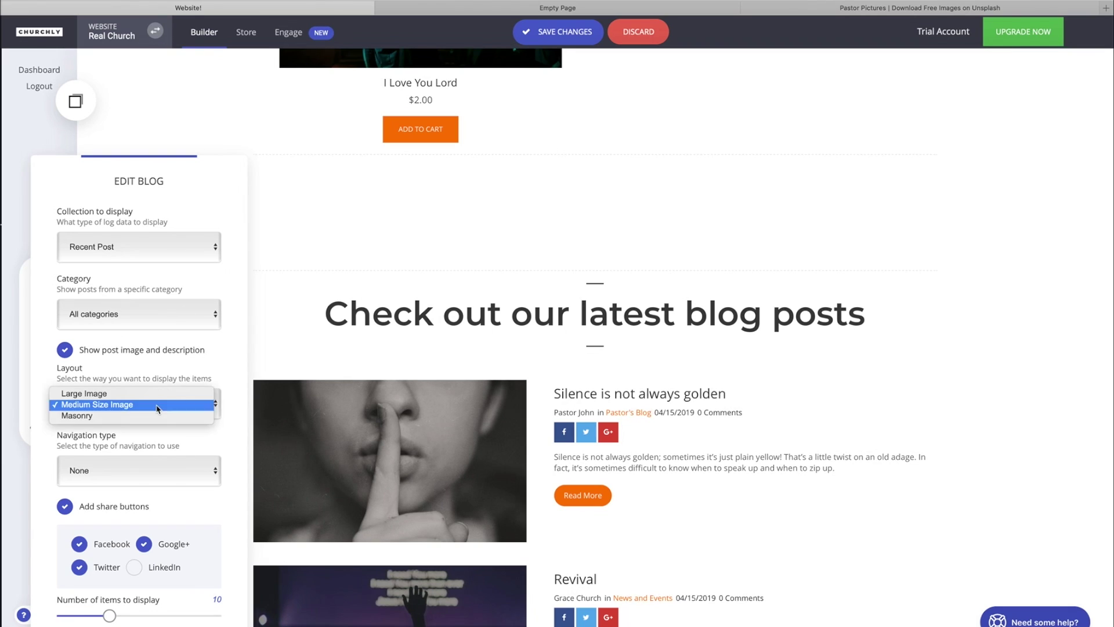
{"action": "left_click", "coordinate": [115, 417]}
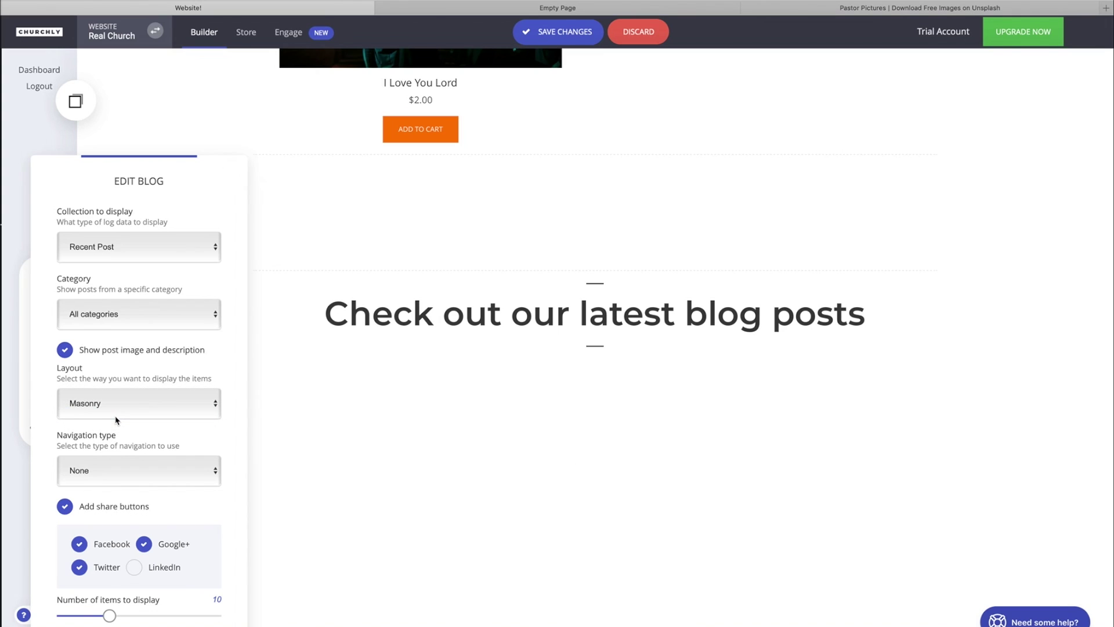
{"action": "left_click_drag", "start_coordinate": [183, 162], "coordinate": [197, 72]}
{"action": "left_click", "coordinate": [486, 229]}
{"action": "scroll", "coordinate": [561, 233], "scroll_direction": "down", "scroll_amount": 1}
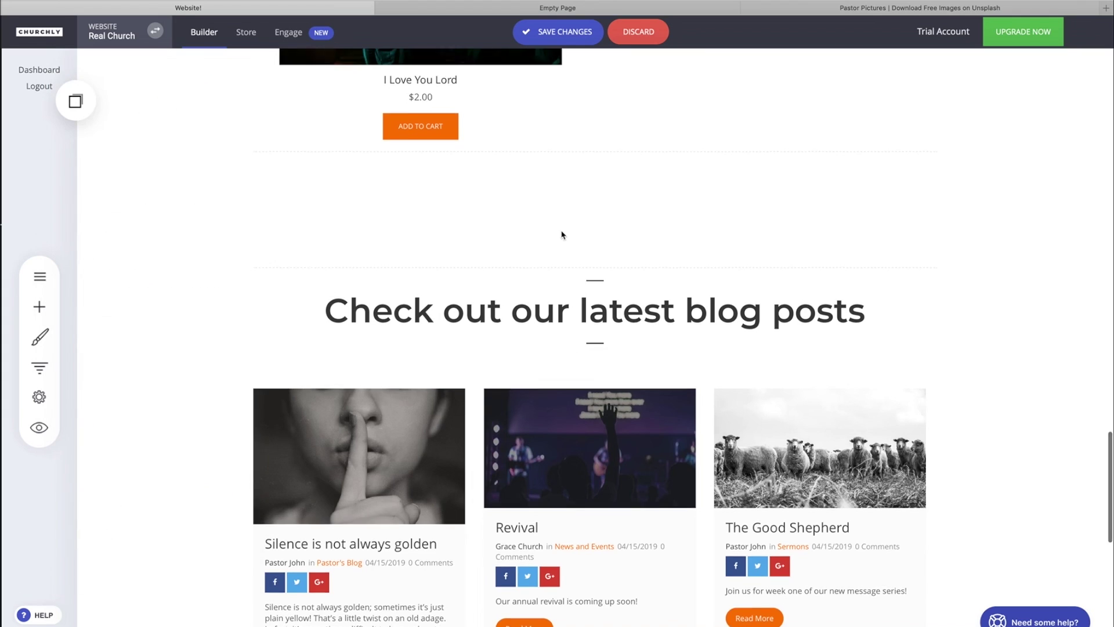
Open the settings of the blog widget below the heading
{"action": "scroll", "coordinate": [561, 234], "scroll_direction": "down", "scroll_amount": 4}
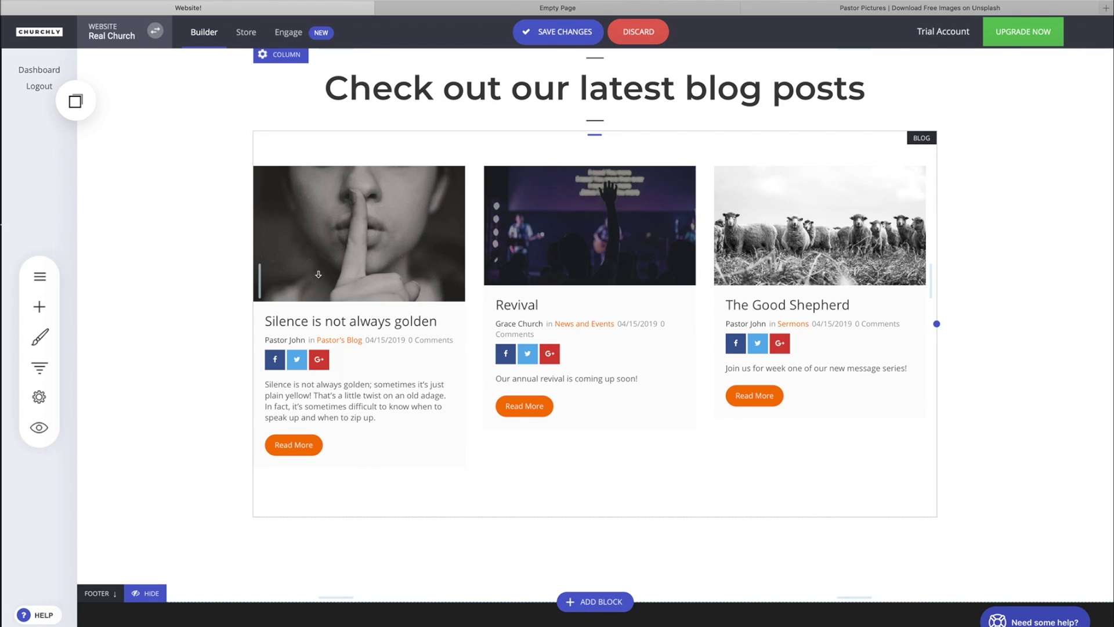
{"action": "left_click", "coordinate": [367, 246]}
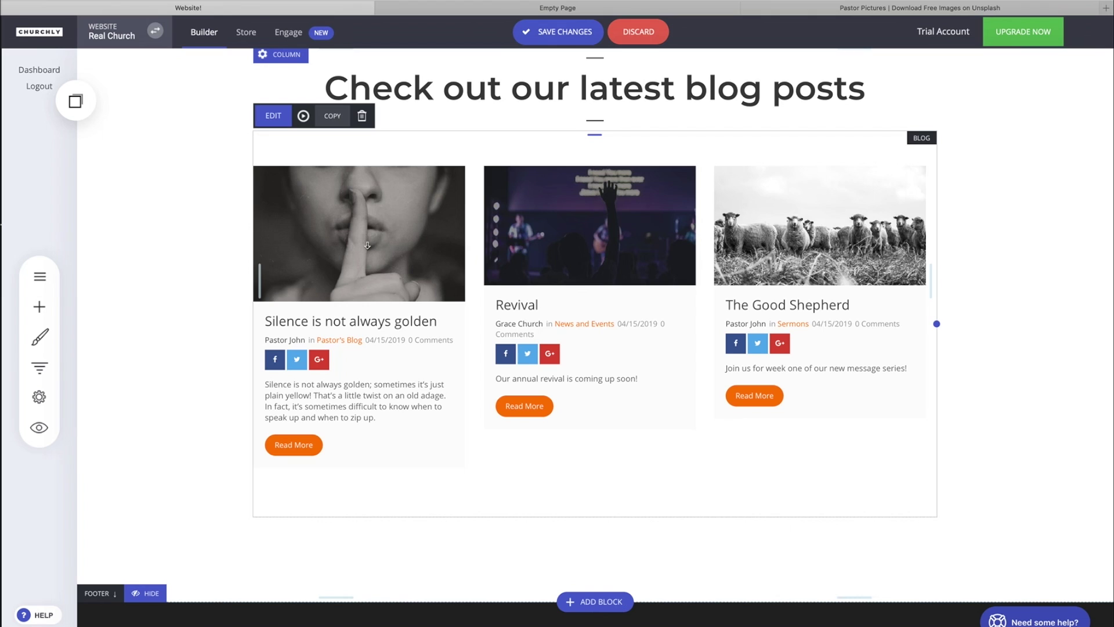
{"action": "left_click", "coordinate": [269, 116]}
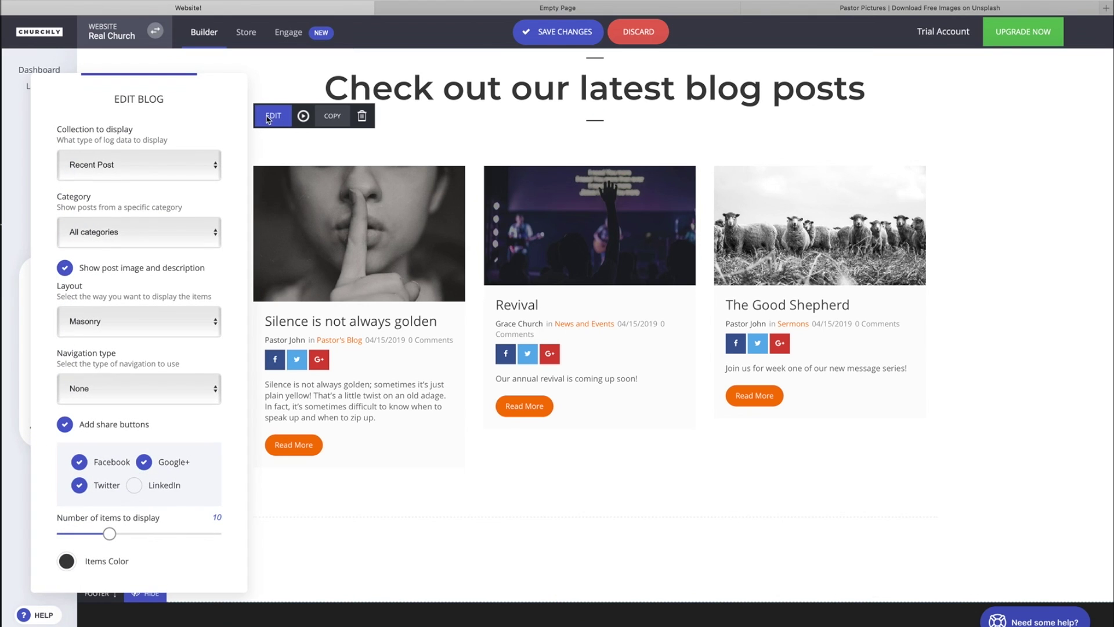
Try the Most Popular Categories and Most Popular Tags collections in the blog widget, and return it to Recent Post
{"action": "left_click", "coordinate": [140, 170]}
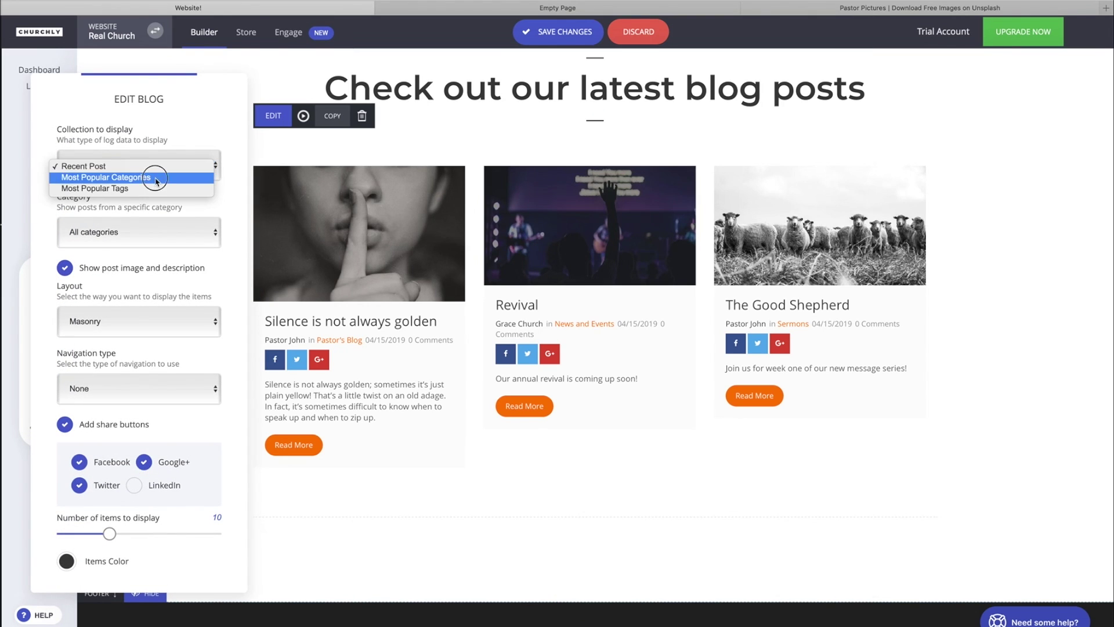
{"action": "left_click", "coordinate": [152, 177]}
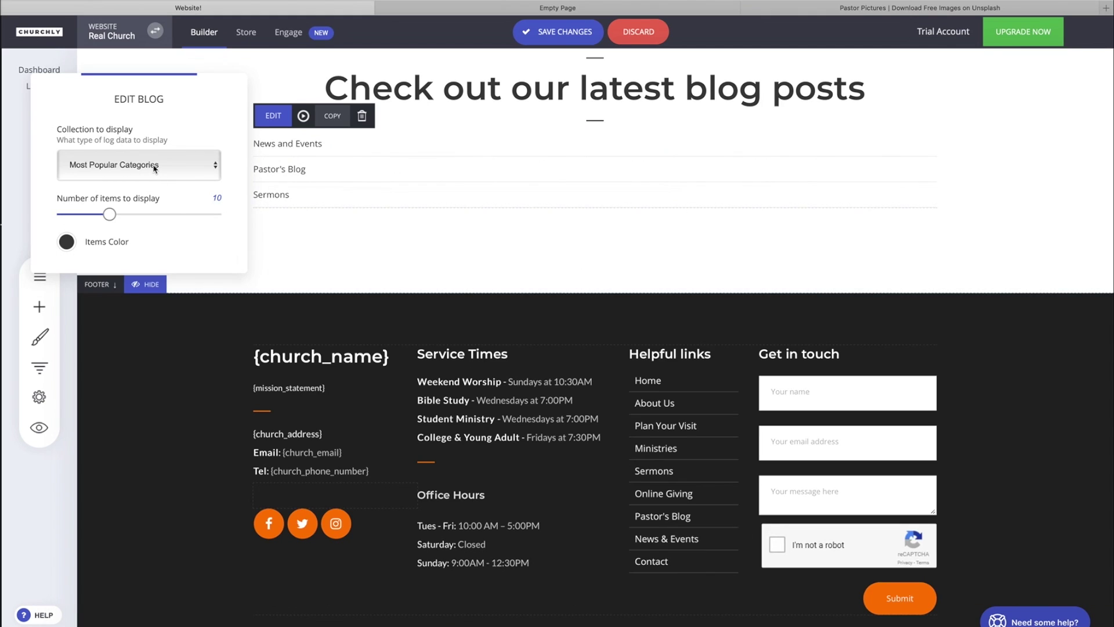
{"action": "left_click", "coordinate": [155, 168]}
{"action": "left_click", "coordinate": [151, 178]}
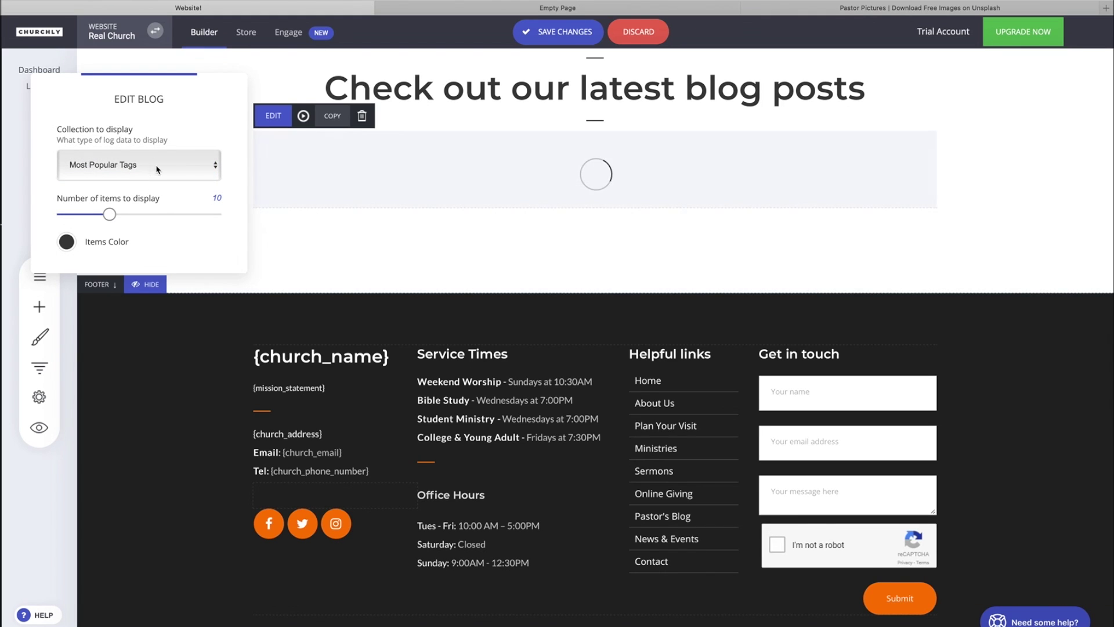
{"action": "left_click", "coordinate": [137, 166]}
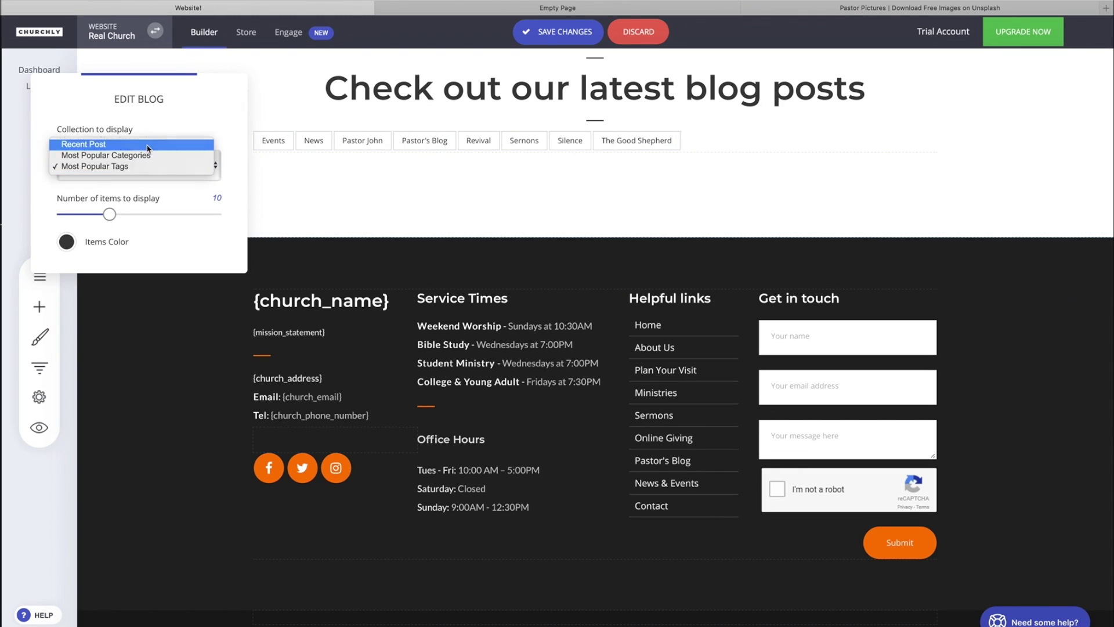
{"action": "left_click", "coordinate": [148, 145]}
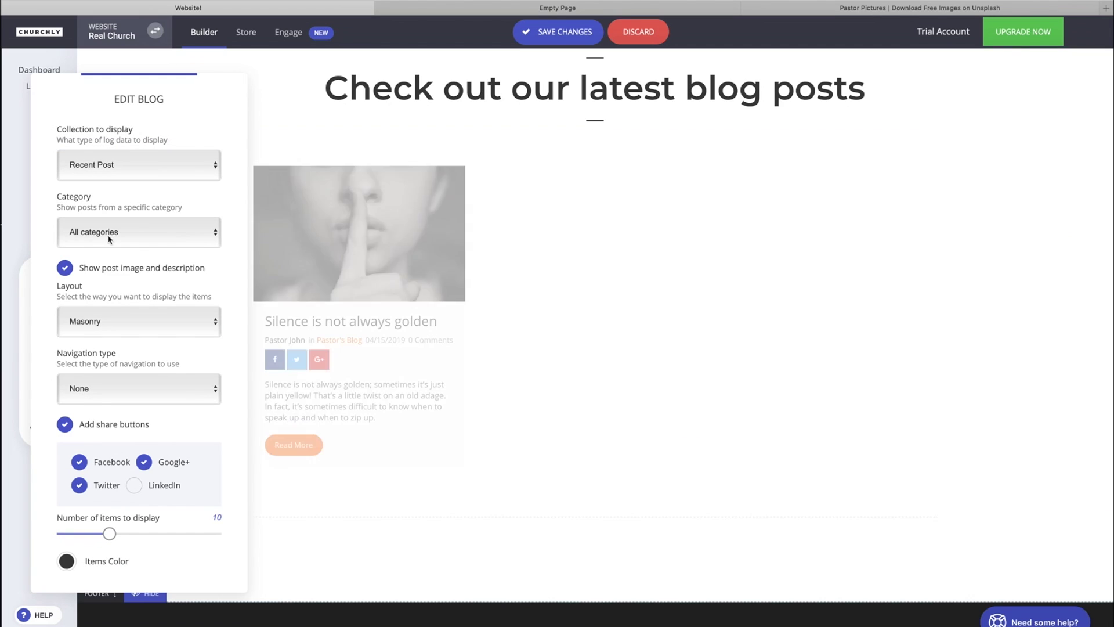
Try filtering the blog widget by Pastor's Blog, News and Events, and Sermons, and return the category to All categories
{"action": "left_click", "coordinate": [102, 230]}
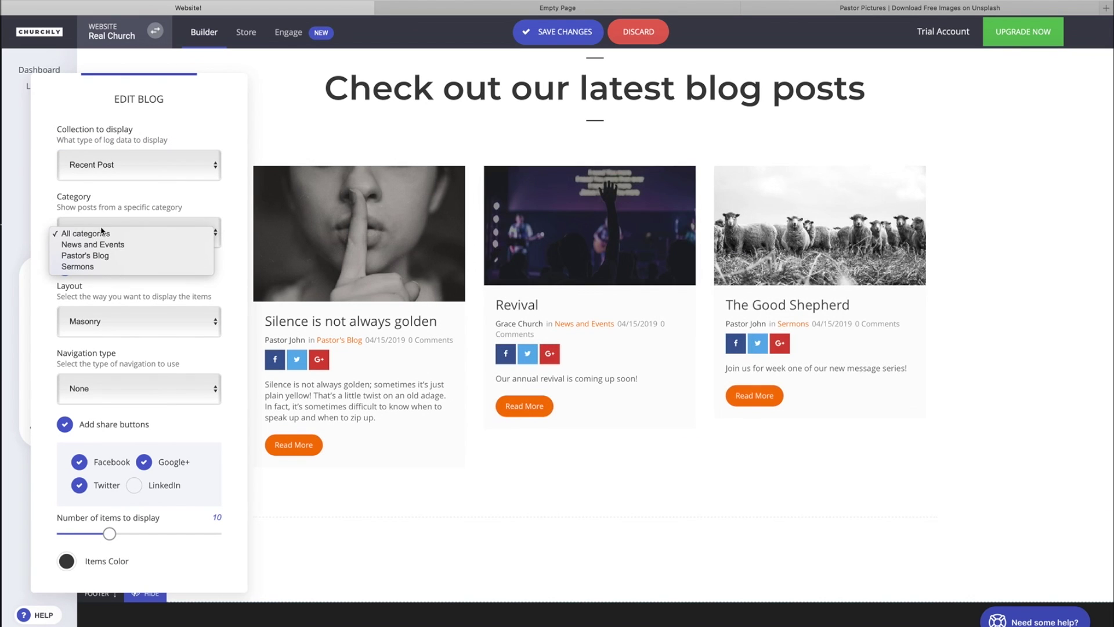
{"action": "left_click", "coordinate": [139, 255]}
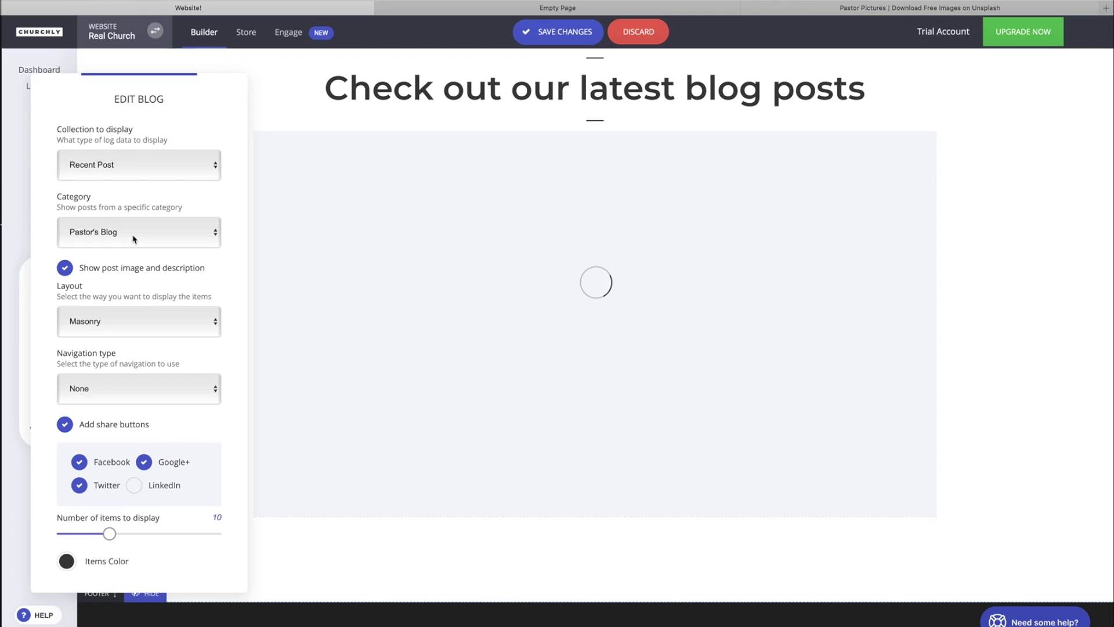
{"action": "left_click", "coordinate": [134, 240]}
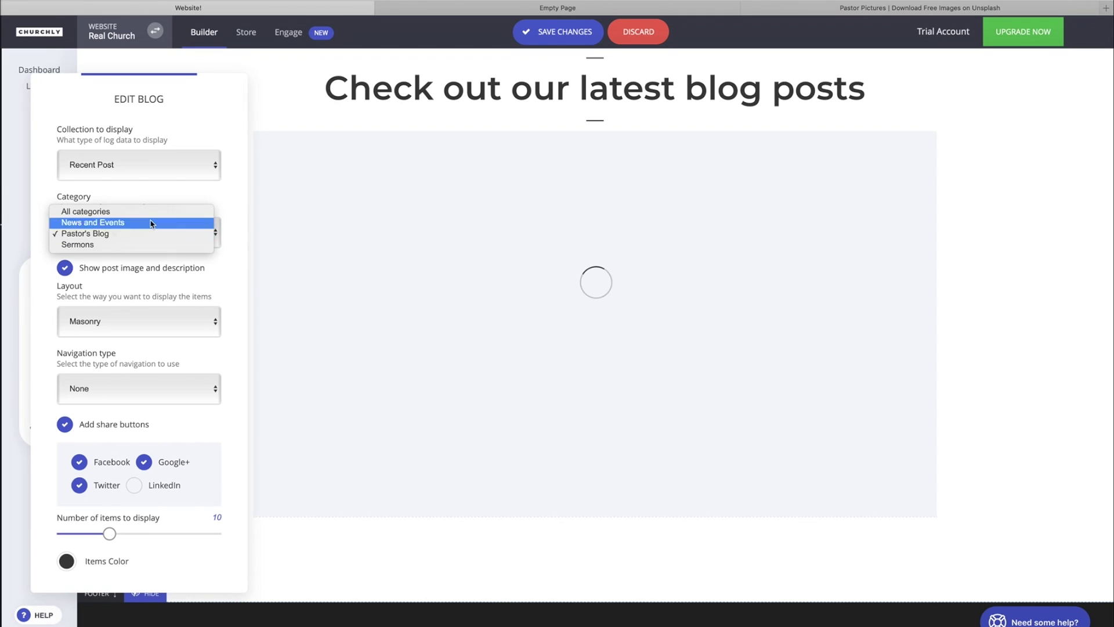
{"action": "left_click", "coordinate": [145, 222]}
{"action": "left_click", "coordinate": [171, 234]}
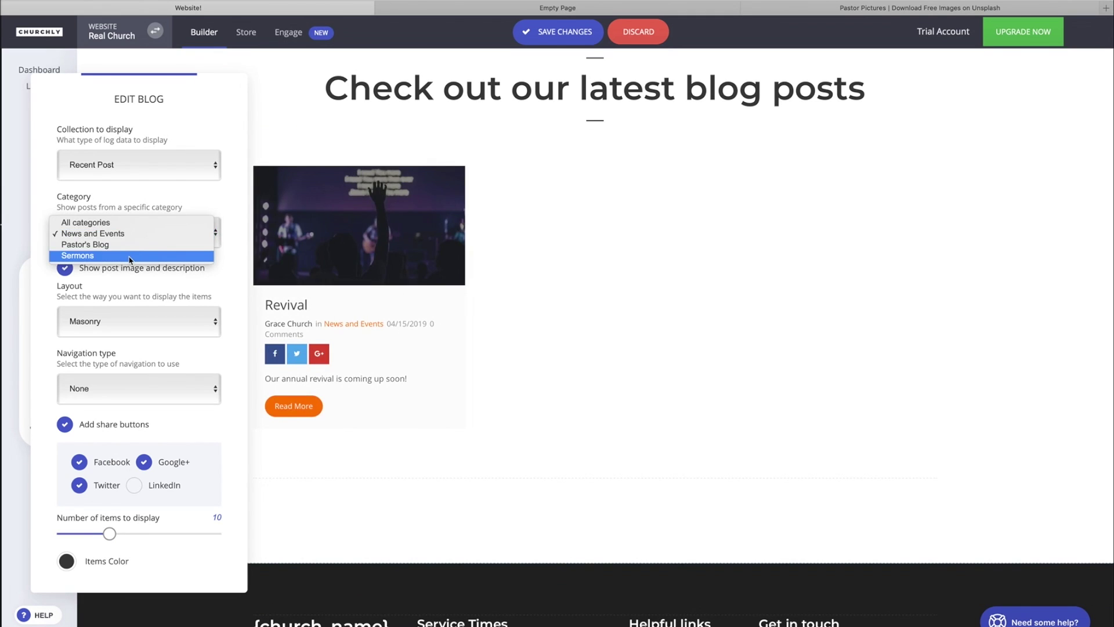
{"action": "left_click", "coordinate": [130, 256]}
{"action": "left_click", "coordinate": [158, 233]}
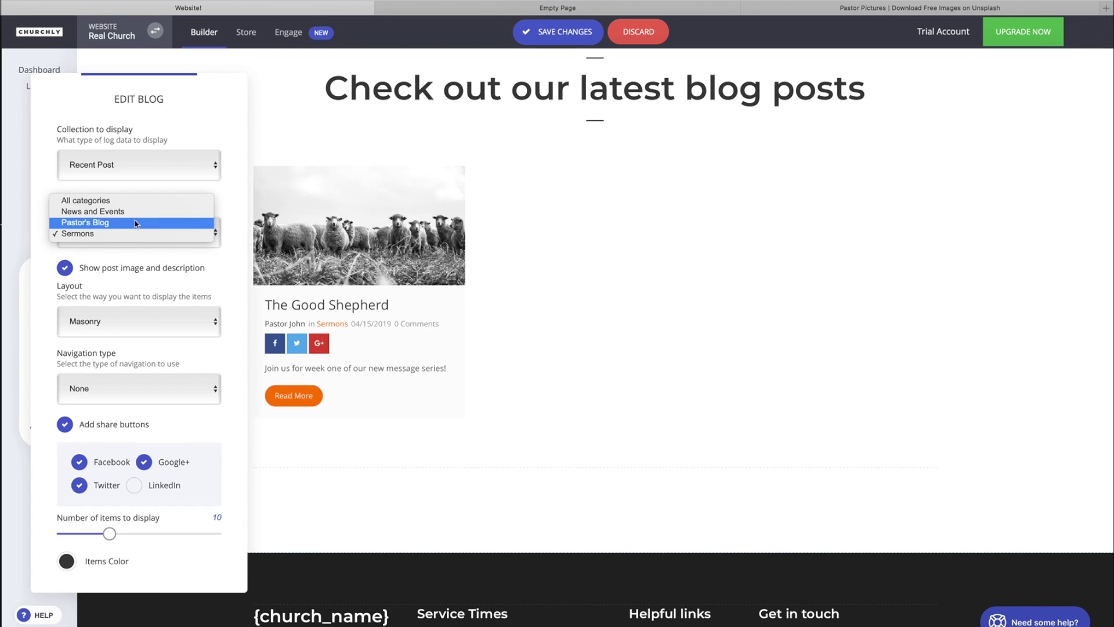
{"action": "left_click", "coordinate": [140, 204]}
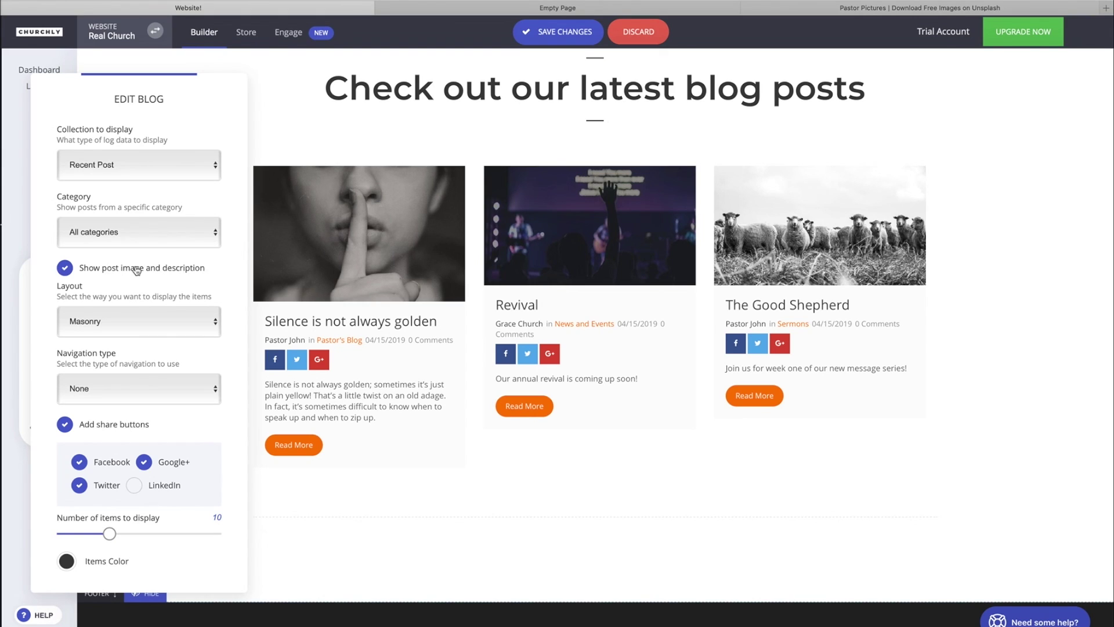
Set the blog widget's navigation type to Load More Button and the number of items to display to 6
{"action": "left_click", "coordinate": [139, 396]}
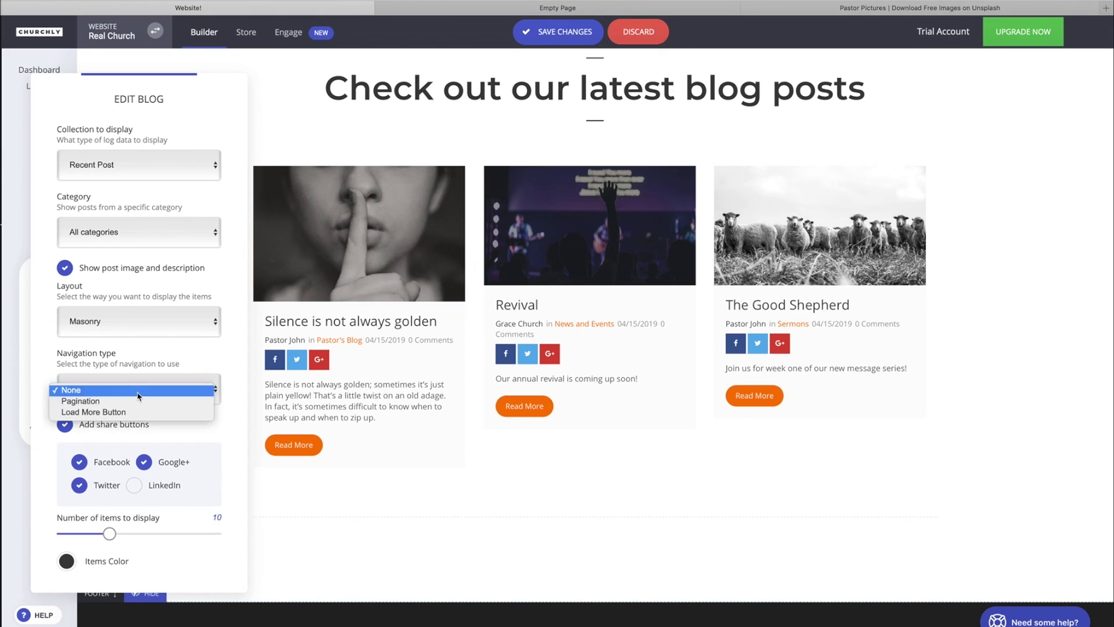
{"action": "left_click", "coordinate": [138, 413]}
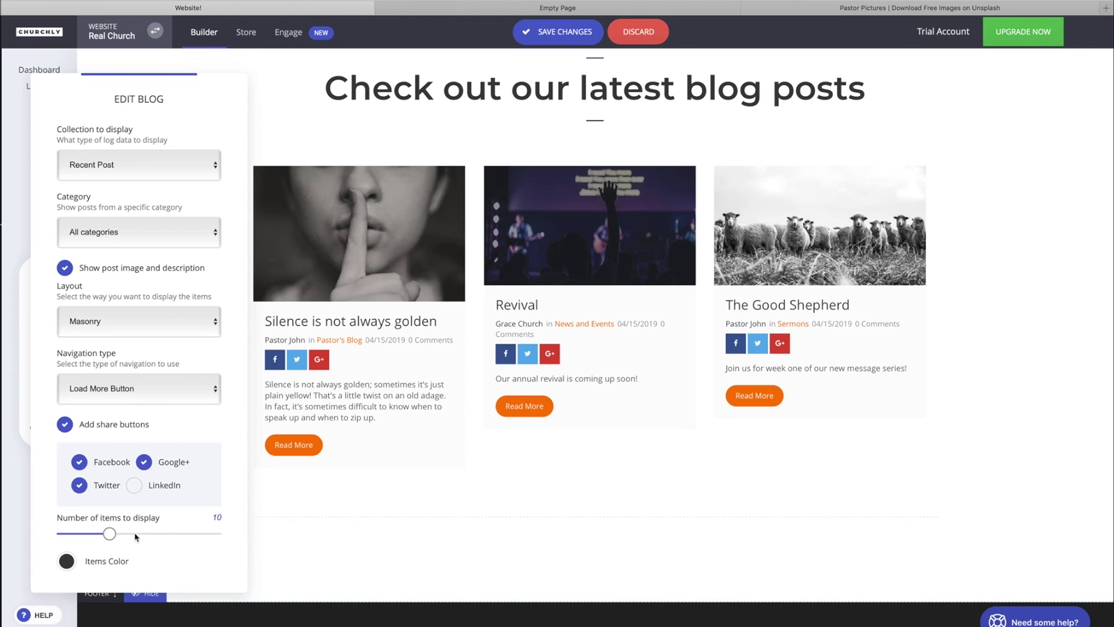
{"action": "left_click_drag", "start_coordinate": [109, 534], "coordinate": [87, 533]}
Remove Google+ from the blog widget's share buttons and move the settings window clear of the posts
{"action": "left_click", "coordinate": [145, 462]}
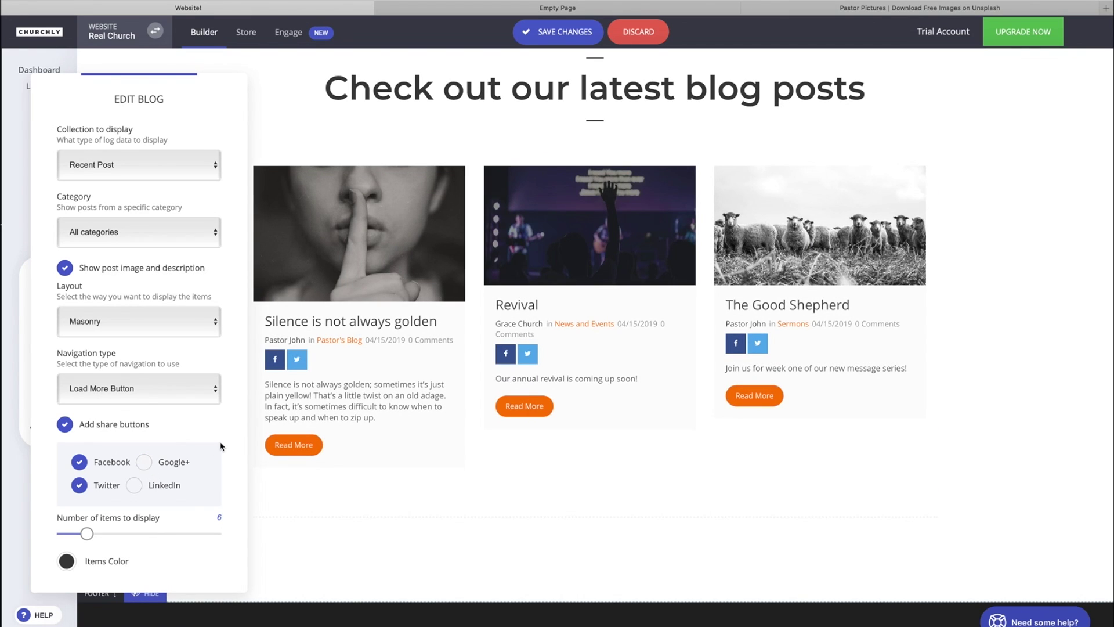
{"action": "left_click_drag", "start_coordinate": [166, 91], "coordinate": [178, 33]}
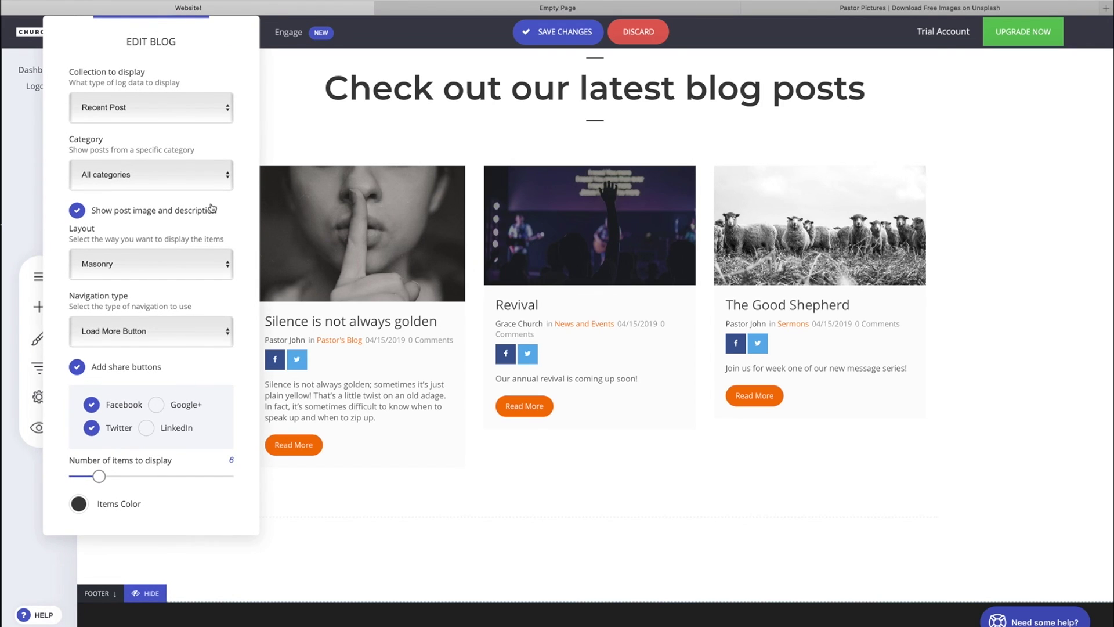
{"action": "left_click_drag", "start_coordinate": [199, 12], "coordinate": [183, 29]}
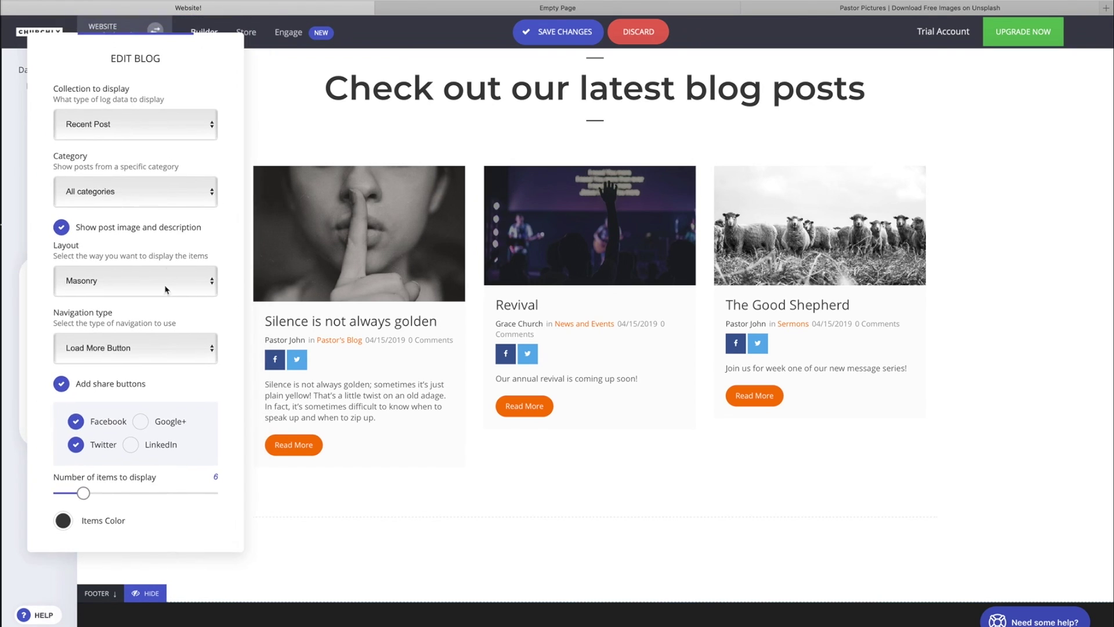
Turn the blog widget's share buttons off and back on
{"action": "left_click", "coordinate": [62, 383]}
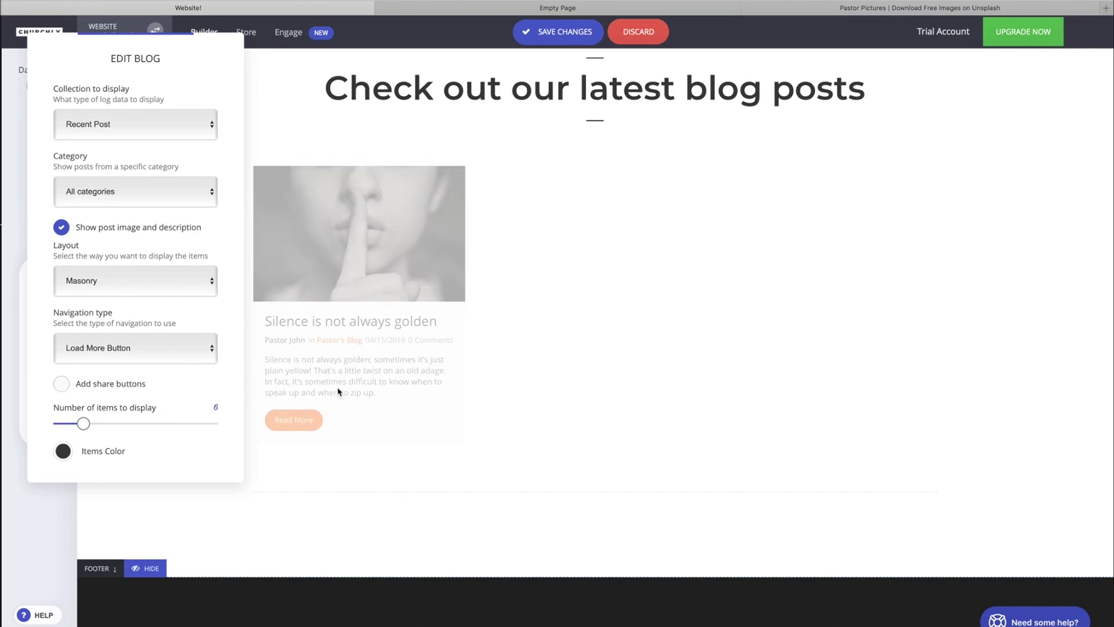
{"action": "left_click", "coordinate": [61, 383]}
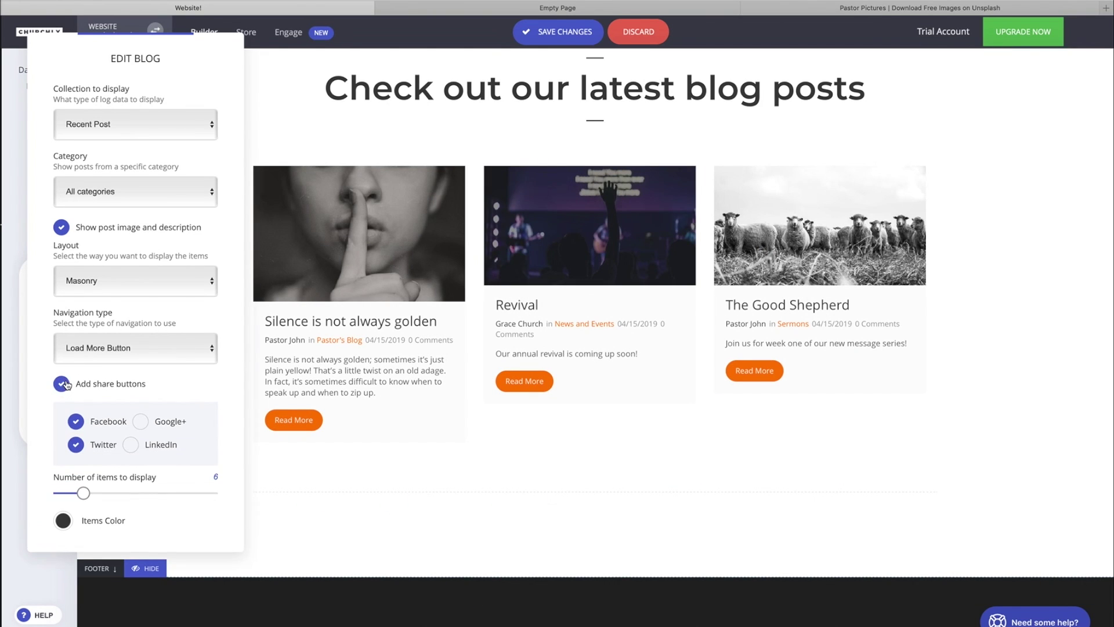
Turn off the blog widget's share buttons, close its settings and save the page changes
{"action": "left_click", "coordinate": [61, 385]}
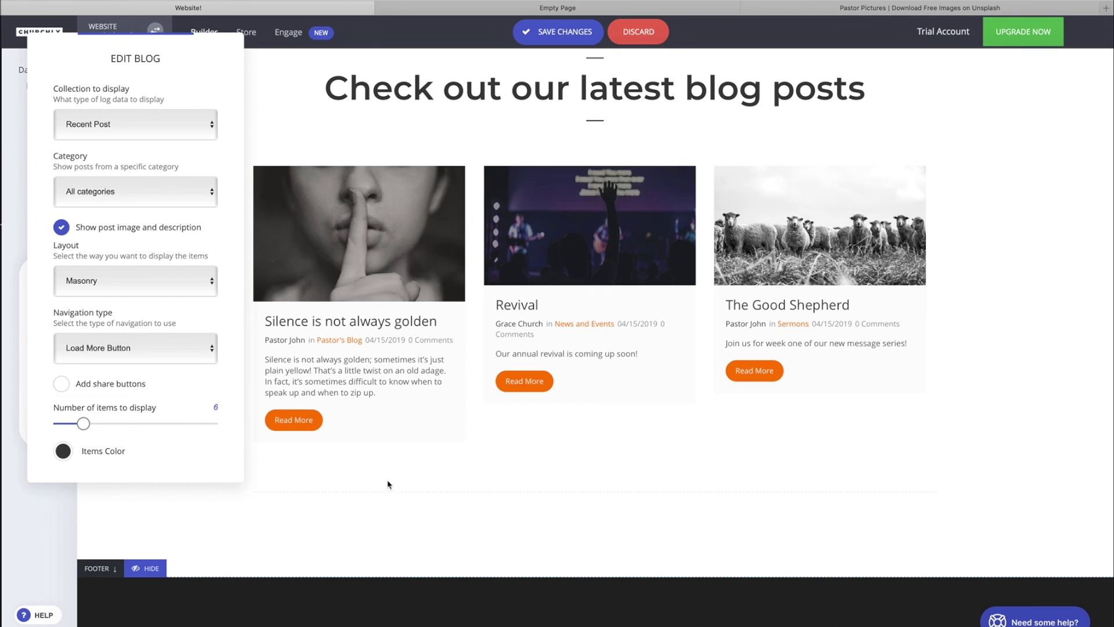
{"action": "left_click", "coordinate": [578, 470]}
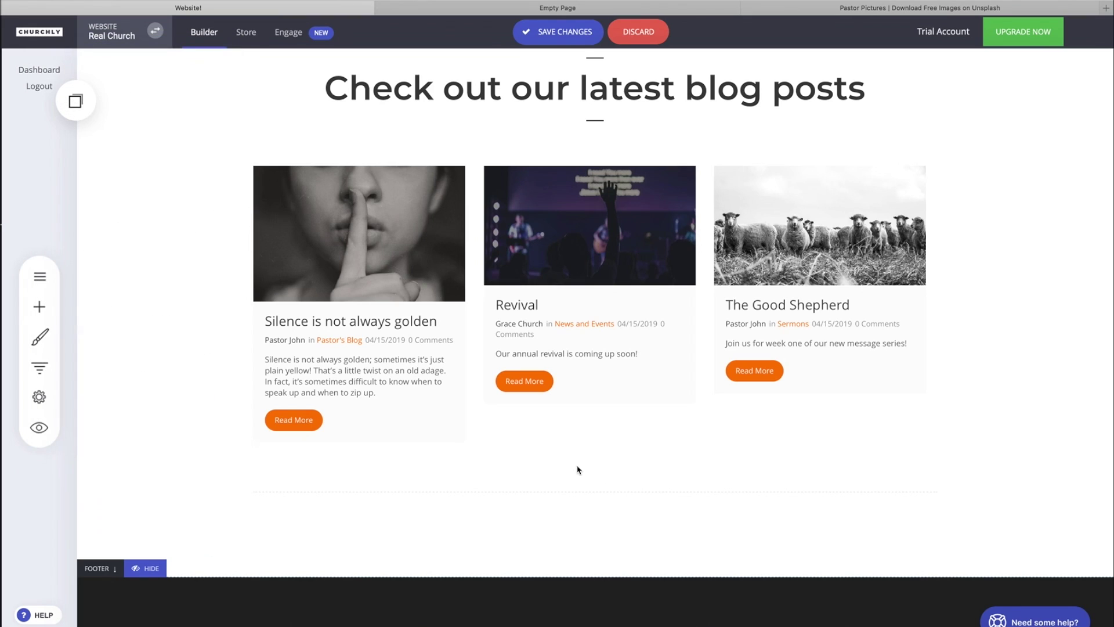
{"action": "scroll", "coordinate": [578, 467], "scroll_direction": "up", "scroll_amount": 1}
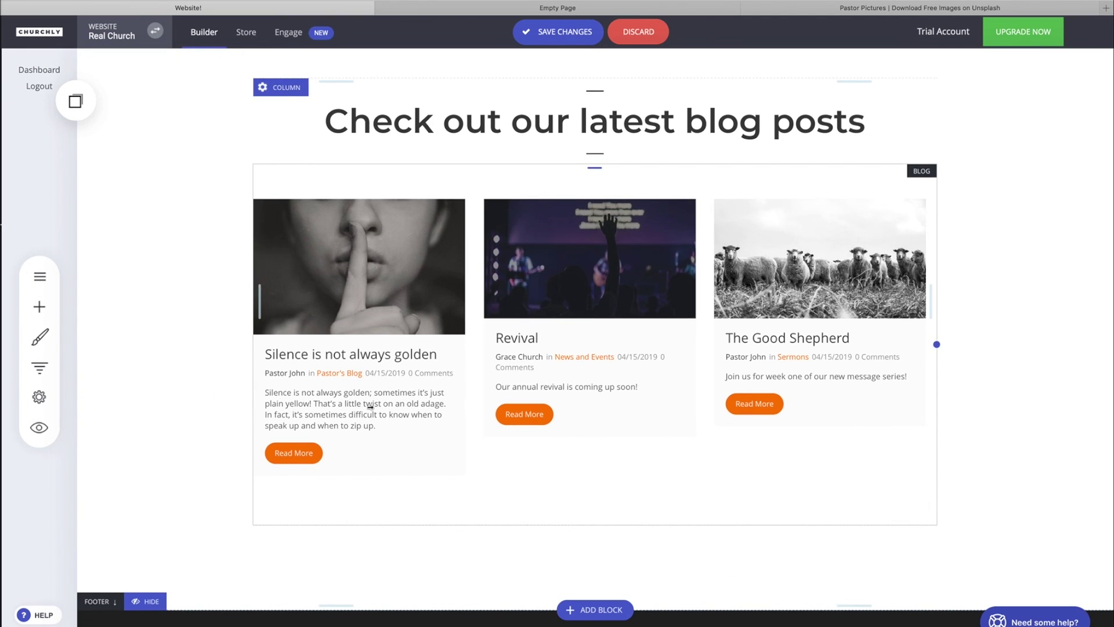
{"action": "scroll", "coordinate": [603, 337], "scroll_direction": "up", "scroll_amount": 3}
{"action": "left_click", "coordinate": [558, 31]}
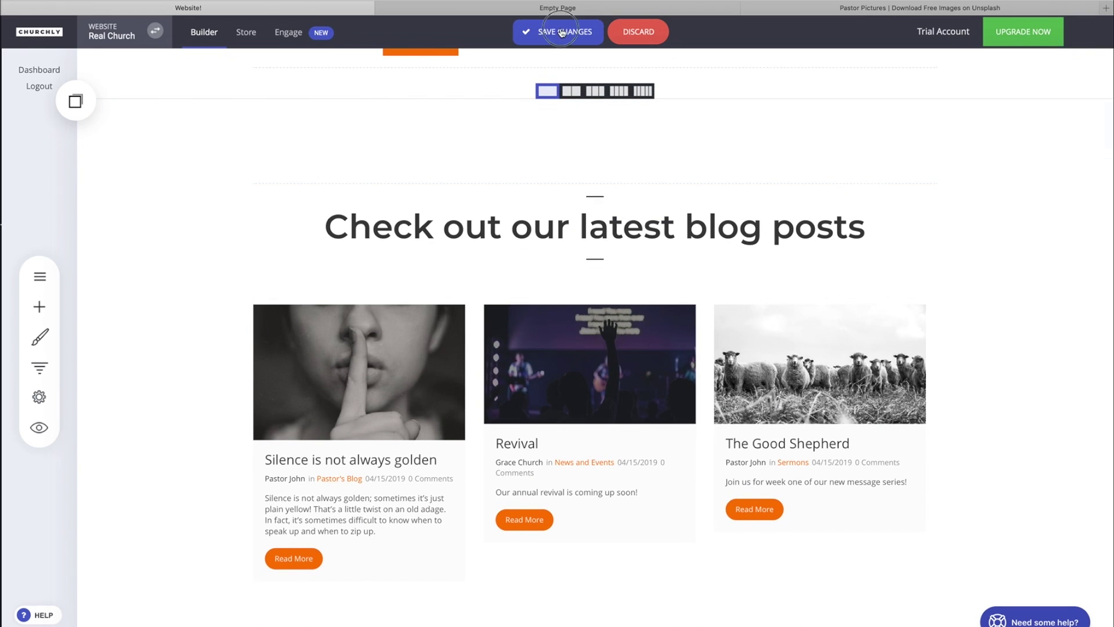
Preview the website in desktop view and check the "Check out our latest blog posts" section above the footer
{"action": "left_click", "coordinate": [39, 428]}
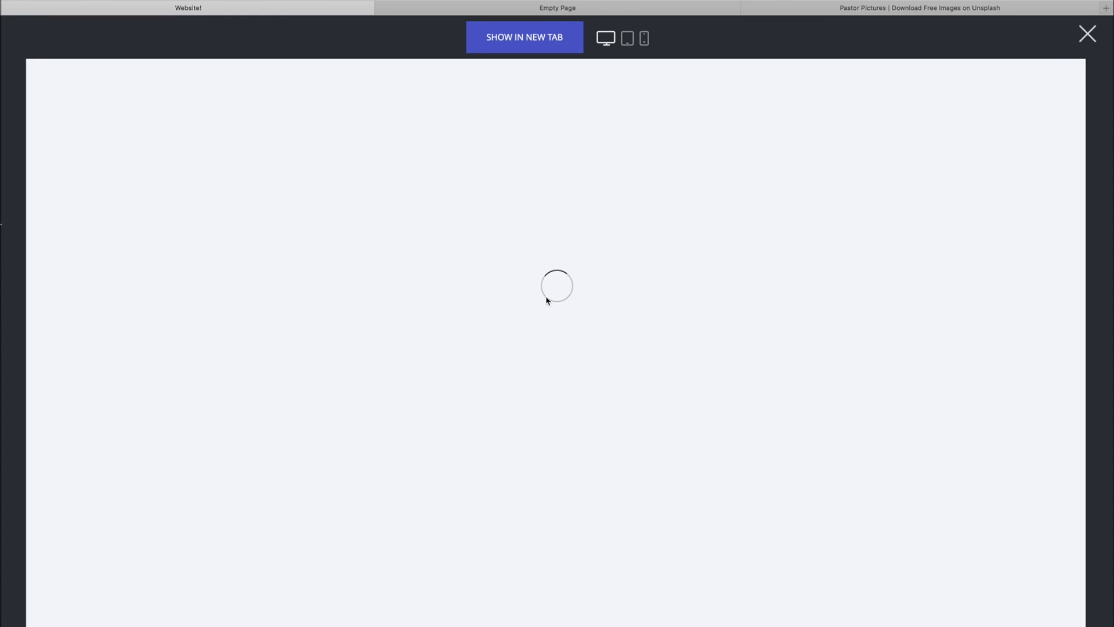
{"action": "scroll", "coordinate": [552, 281], "scroll_direction": "down", "scroll_amount": 1}
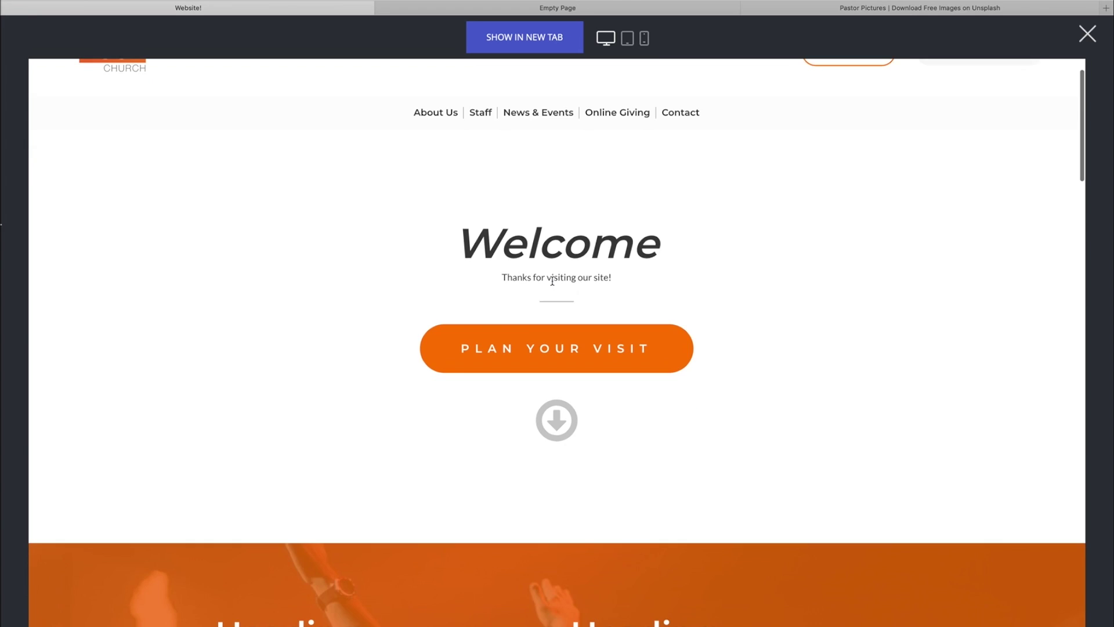
{"action": "scroll", "coordinate": [552, 281], "scroll_direction": "down", "scroll_amount": 15}
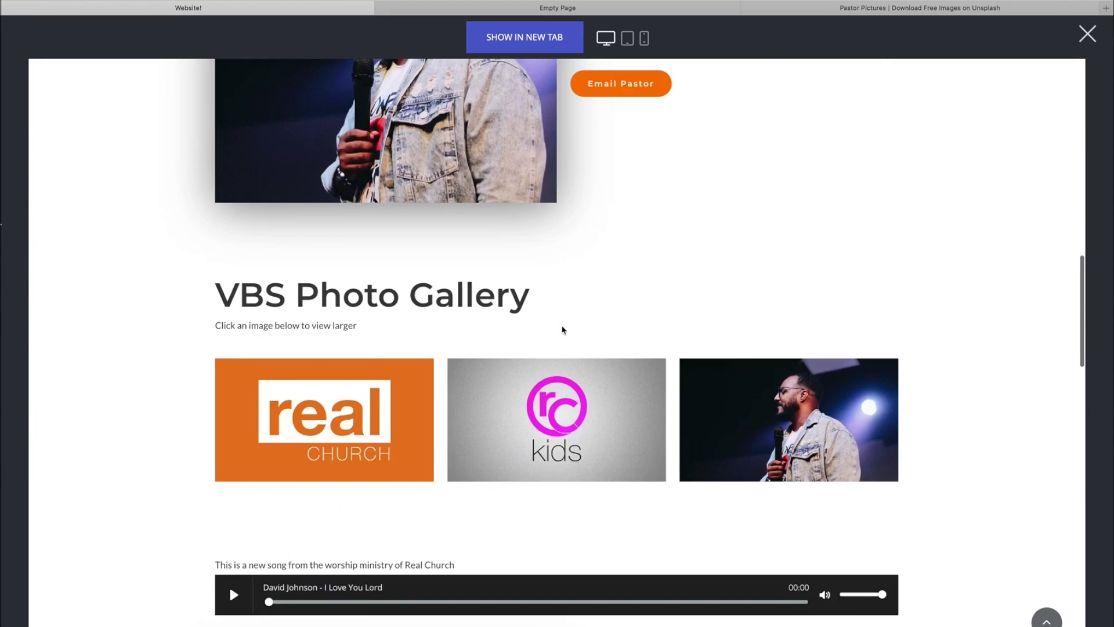
{"action": "scroll", "coordinate": [562, 331], "scroll_direction": "down", "scroll_amount": 12}
{"action": "scroll", "coordinate": [563, 323], "scroll_direction": "up", "scroll_amount": 4}
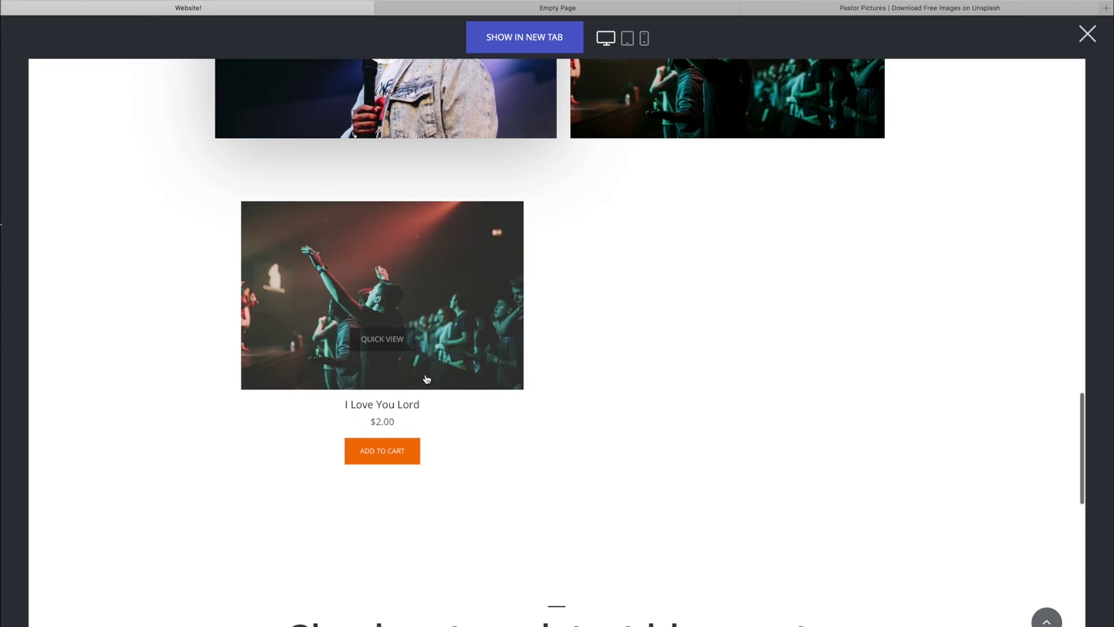
{"action": "scroll", "coordinate": [560, 524], "scroll_direction": "down", "scroll_amount": 5}
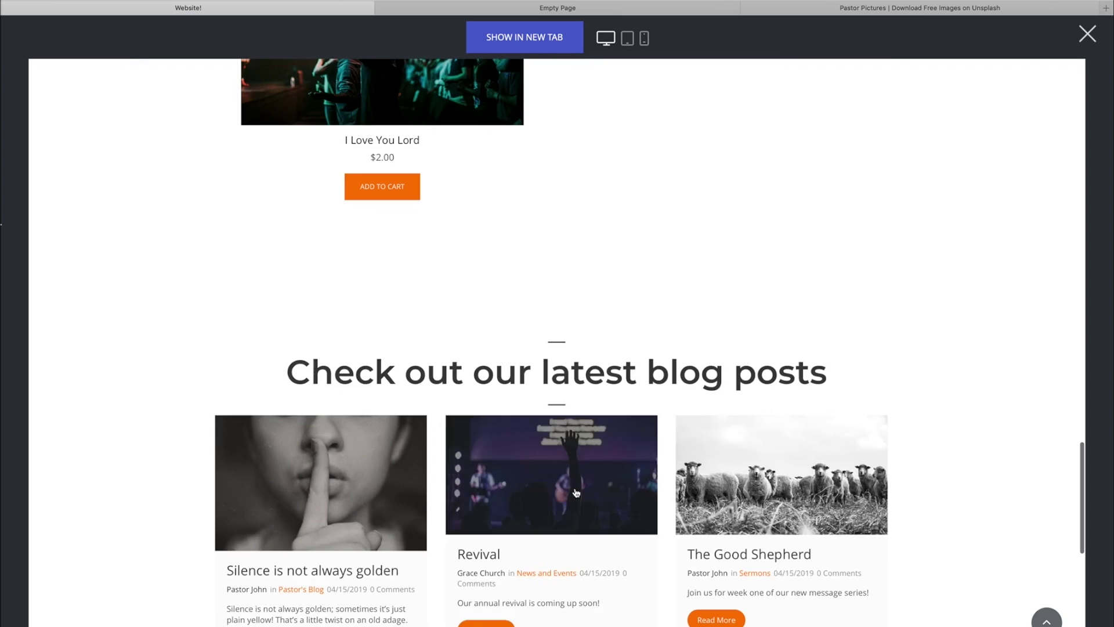
{"action": "scroll", "coordinate": [566, 431], "scroll_direction": "down", "scroll_amount": 4}
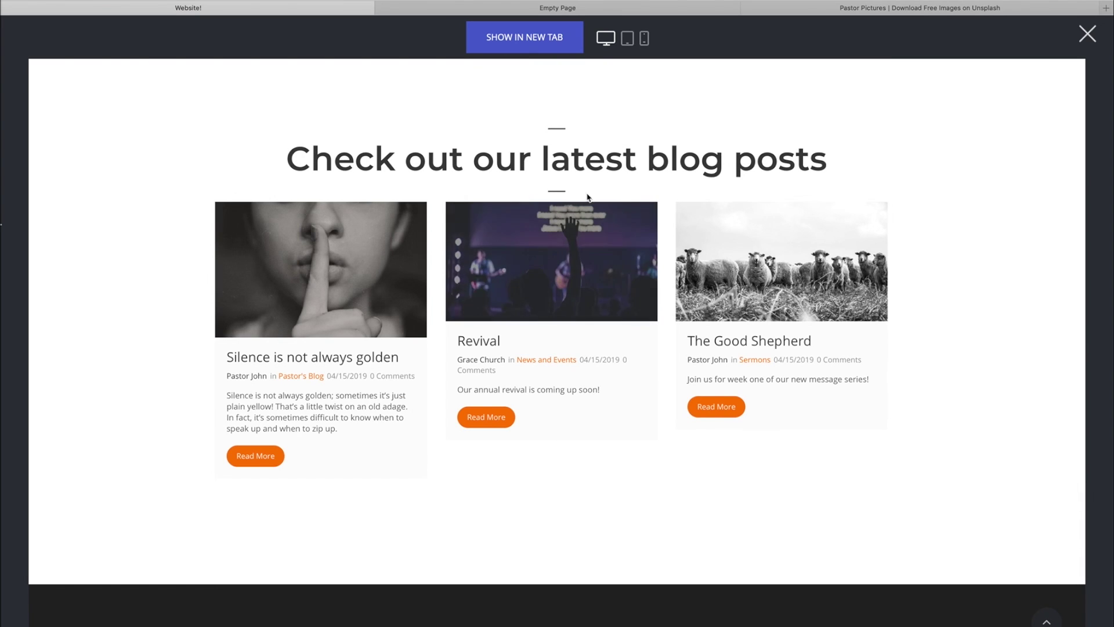
Examine the full "Silence is not always golden" post and its sidebar in the preview, and return to the blog section in the builder
{"action": "left_click", "coordinate": [306, 360]}
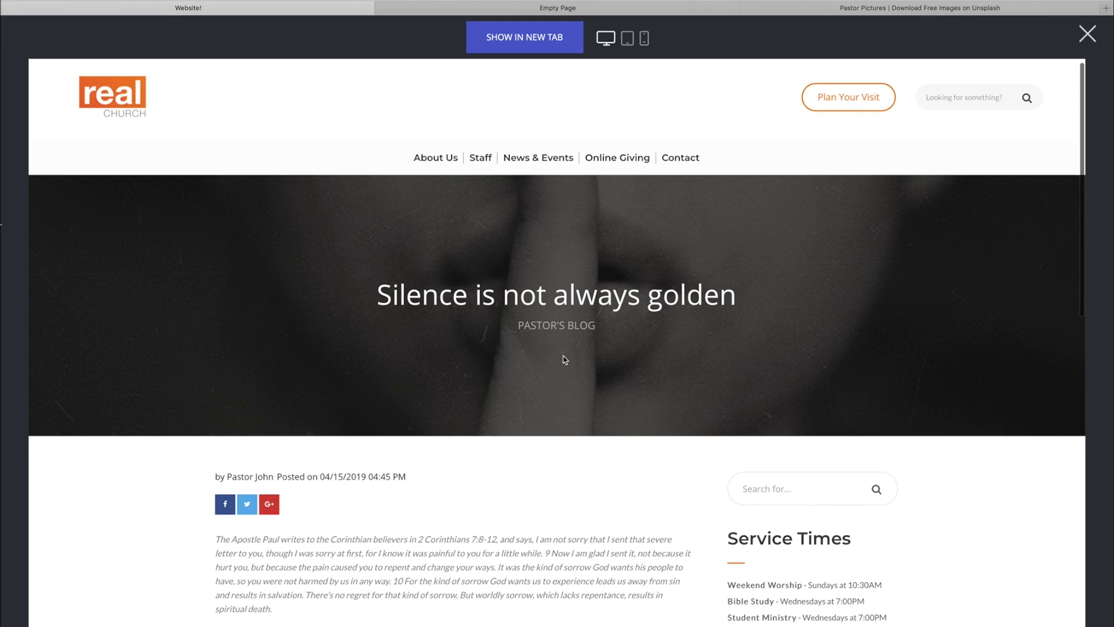
{"action": "scroll", "coordinate": [564, 360], "scroll_direction": "down", "scroll_amount": 5}
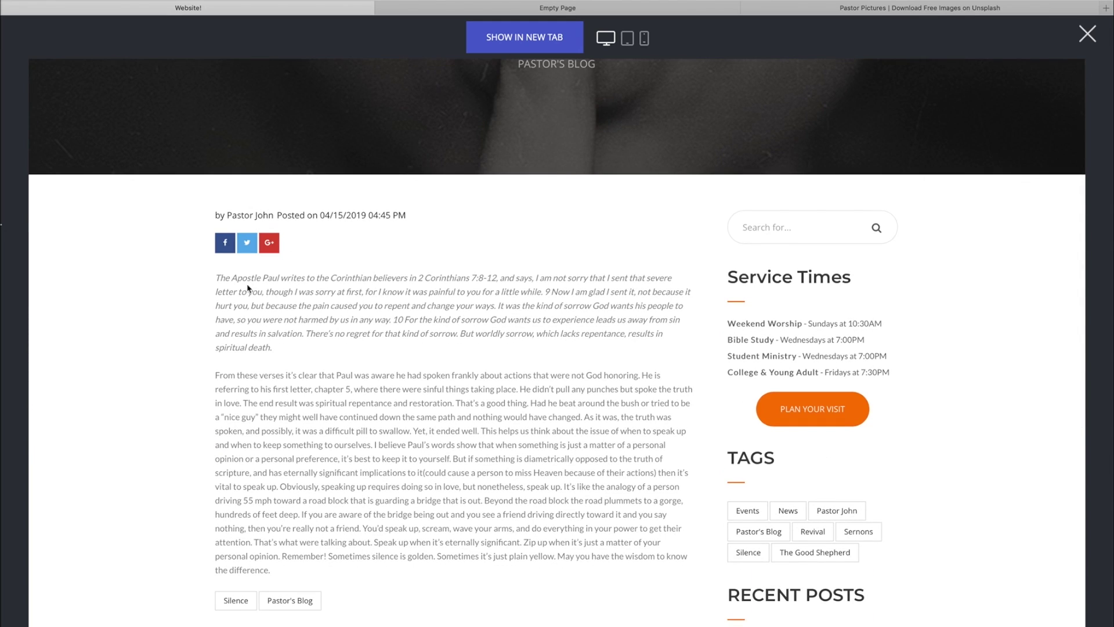
{"action": "left_click_drag", "start_coordinate": [228, 291], "coordinate": [356, 317]}
{"action": "left_click", "coordinate": [489, 298]}
{"action": "scroll", "coordinate": [468, 299], "scroll_direction": "down", "scroll_amount": 8}
{"action": "scroll", "coordinate": [563, 330], "scroll_direction": "up", "scroll_amount": 9}
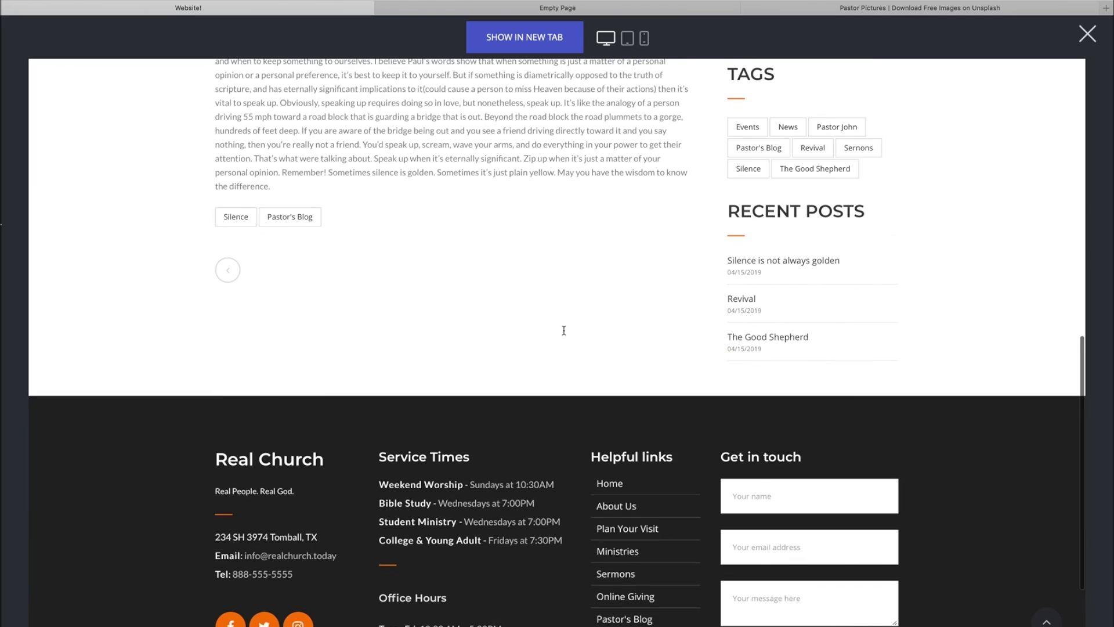
{"action": "scroll", "coordinate": [563, 334], "scroll_direction": "up", "scroll_amount": 3}
{"action": "scroll", "coordinate": [812, 248], "scroll_direction": "down", "scroll_amount": 3}
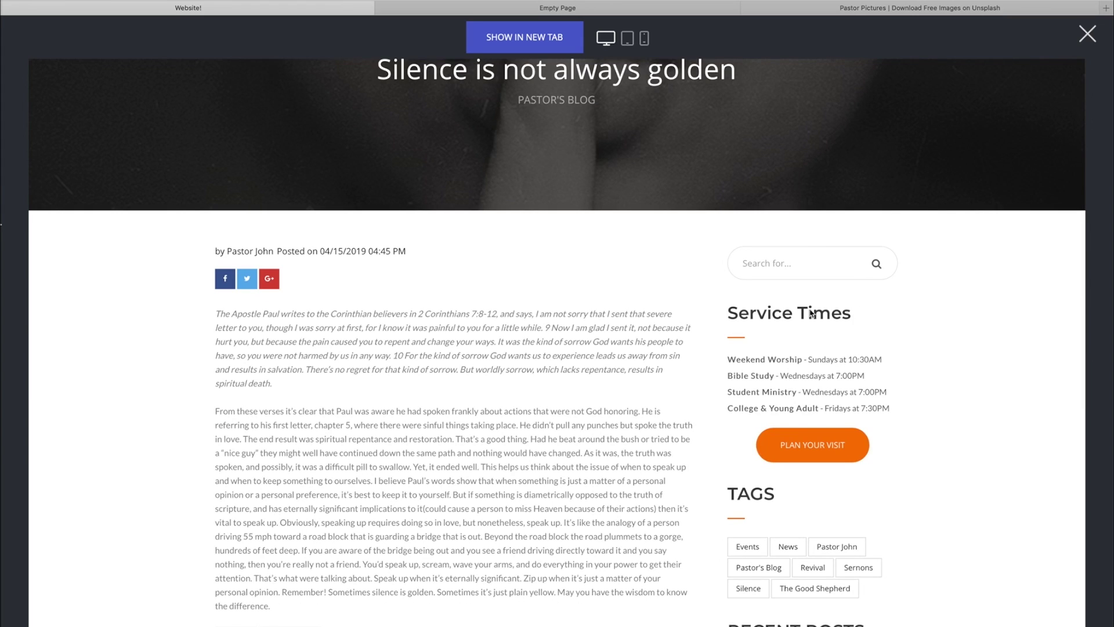
{"action": "scroll", "coordinate": [498, 369], "scroll_direction": "down", "scroll_amount": 4}
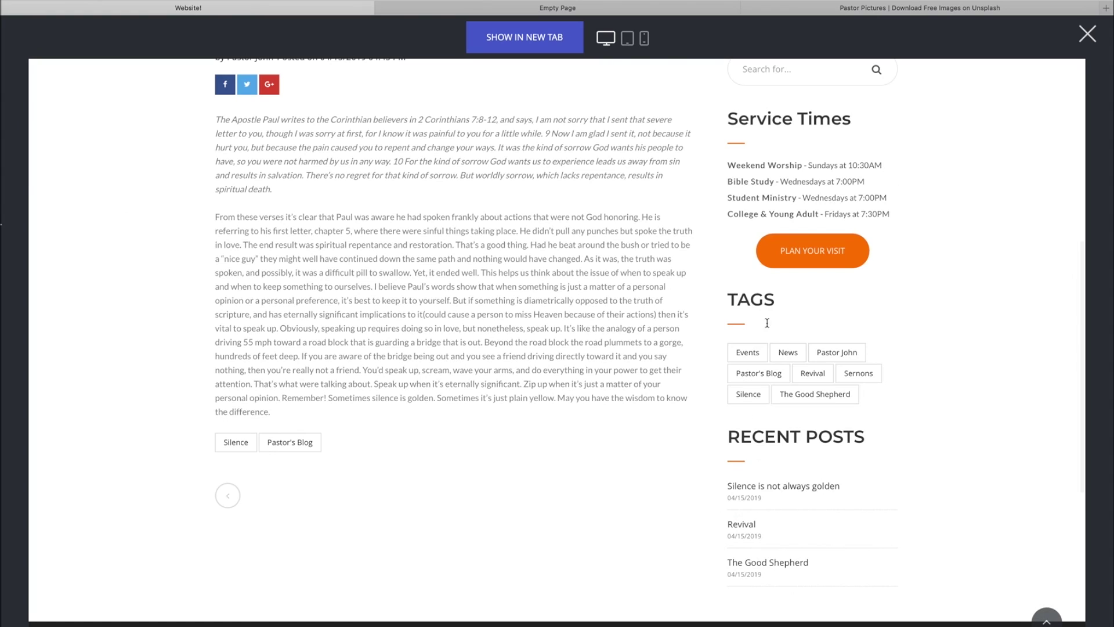
{"action": "scroll", "coordinate": [535, 423], "scroll_direction": "up", "scroll_amount": 8}
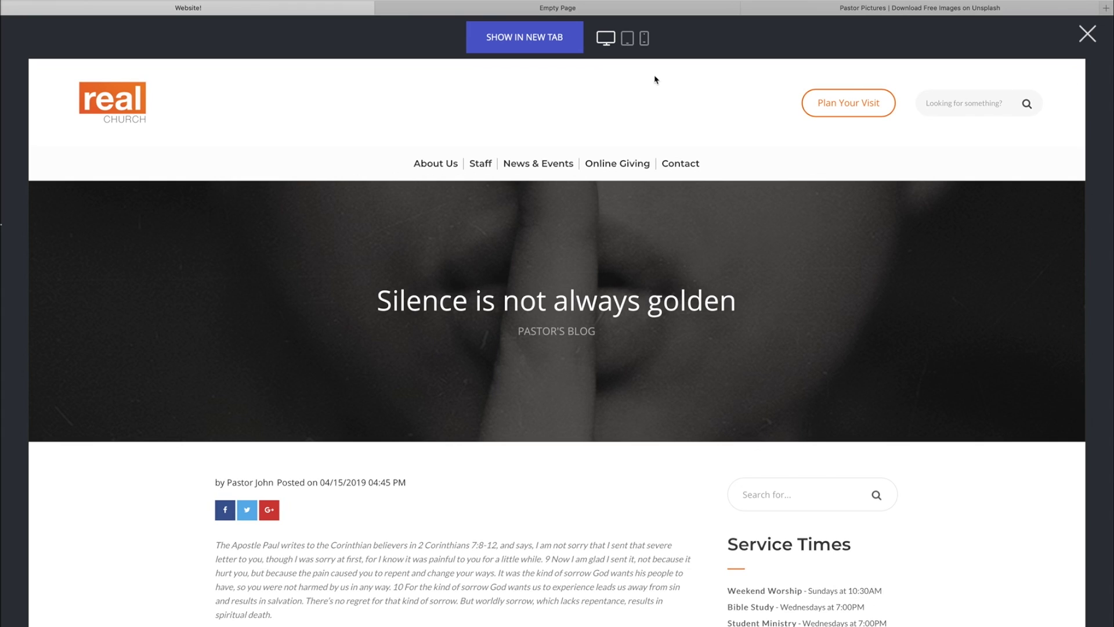
{"action": "left_click", "coordinate": [1087, 34]}
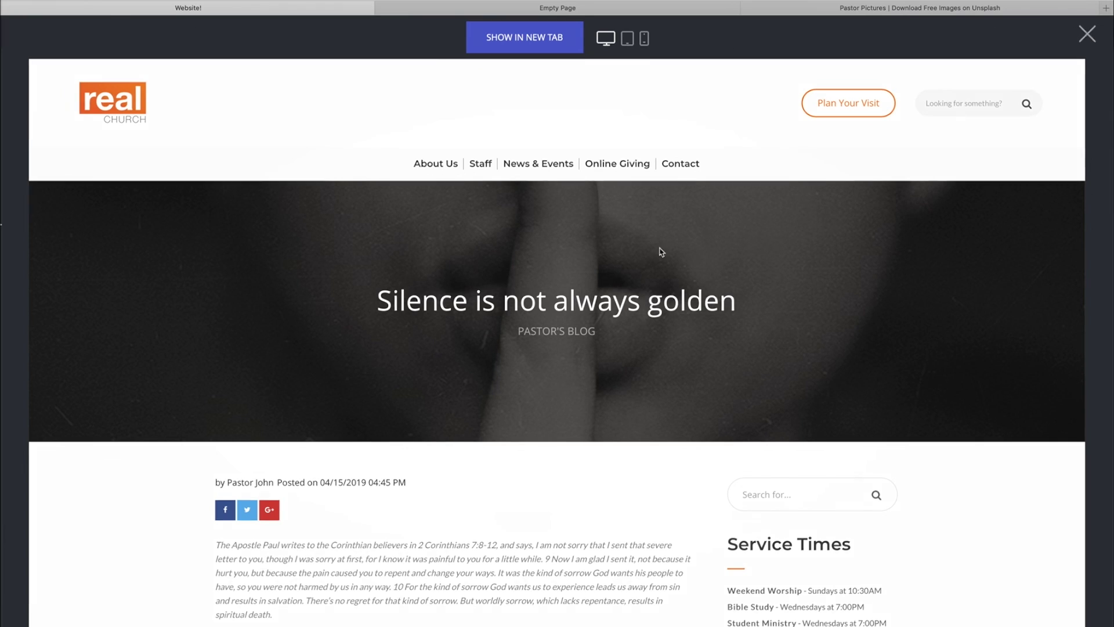
{"action": "scroll", "coordinate": [655, 252], "scroll_direction": "down", "scroll_amount": 3}
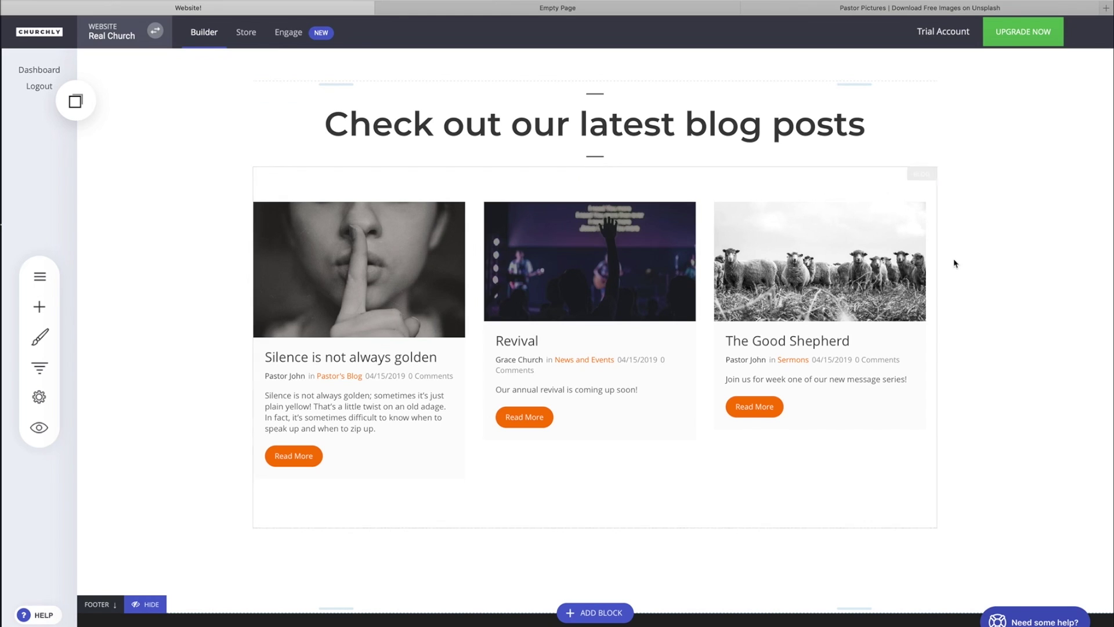
View the Answers and Ask options of the "Need some help?" widget and close it
{"action": "mouse_move", "coordinate": [1027, 540]}
{"action": "left_click", "coordinate": [1035, 615]}
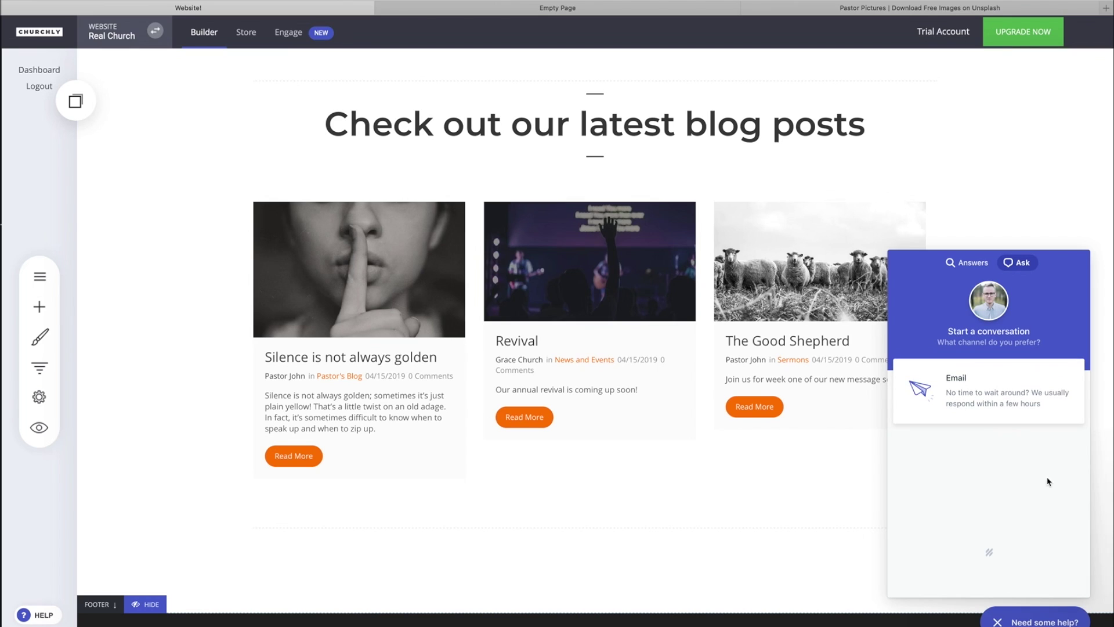
{"action": "left_click", "coordinate": [973, 269]}
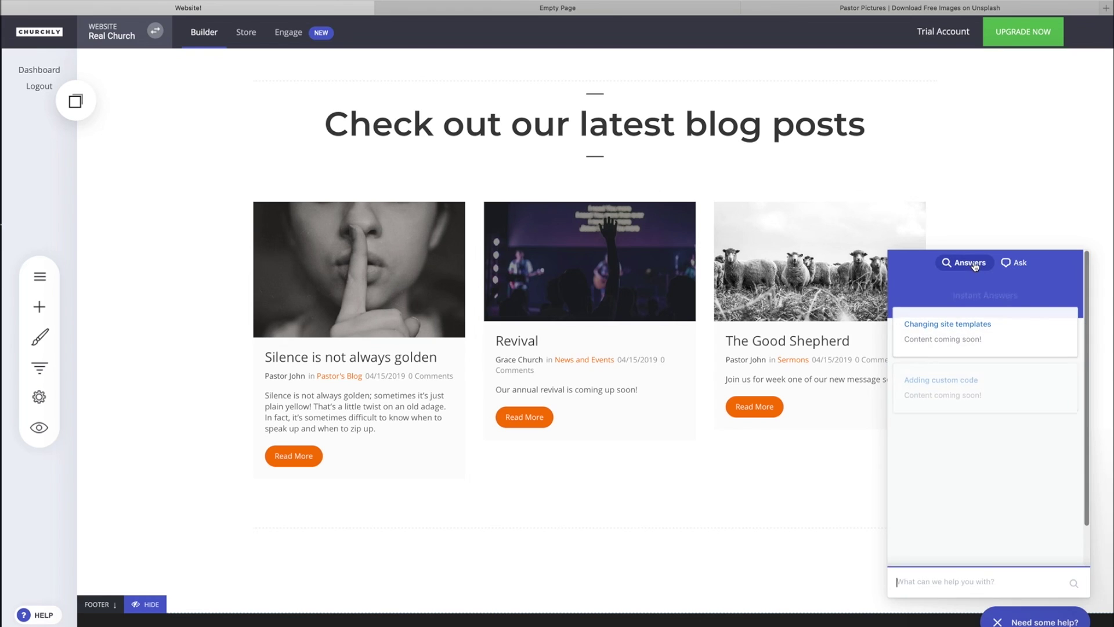
{"action": "left_click", "coordinate": [1014, 265]}
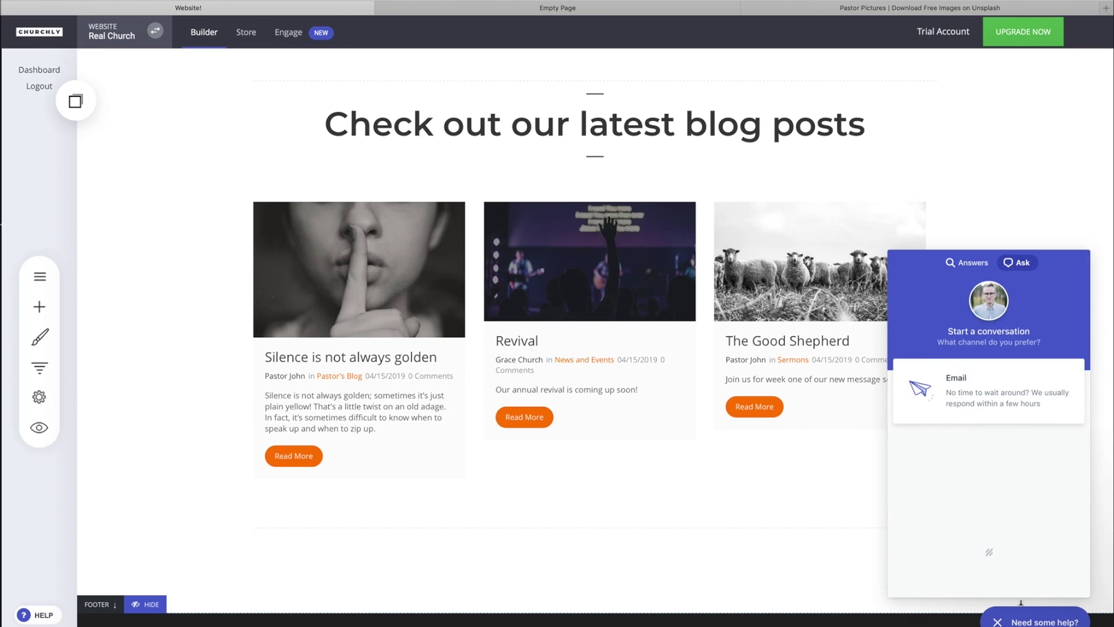
{"action": "left_click", "coordinate": [997, 621]}
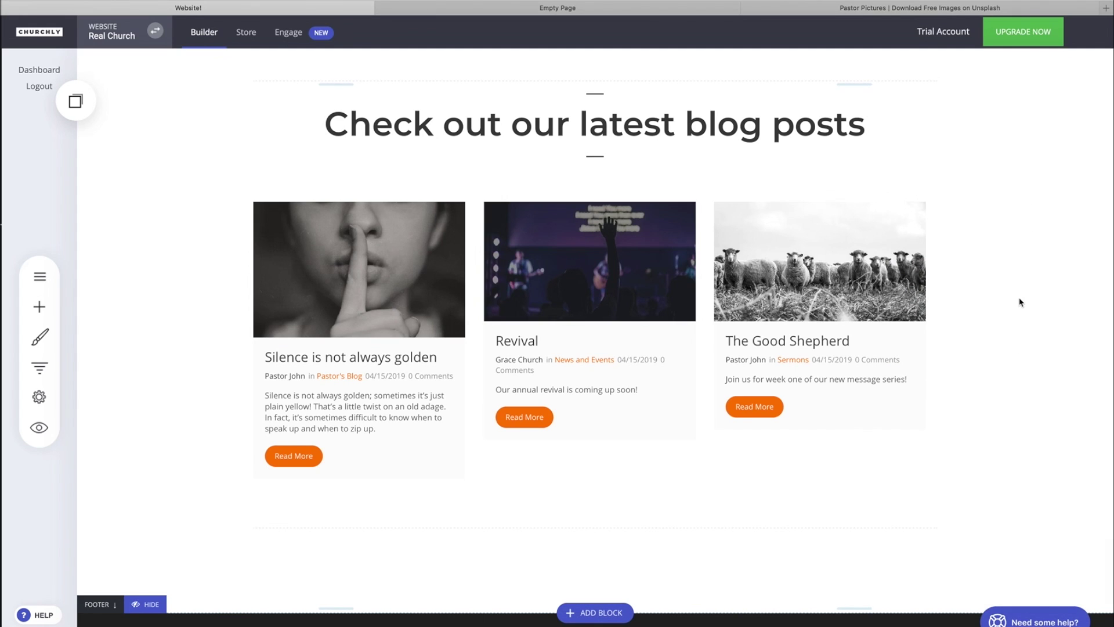